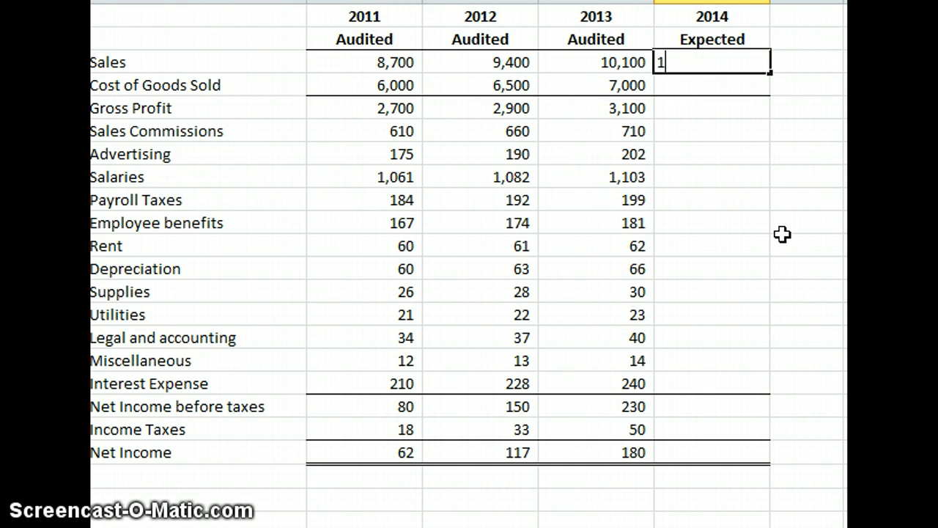
- Enter 10,800 as the 2014 expected Sales
{"action": "key", "text": "Return"}
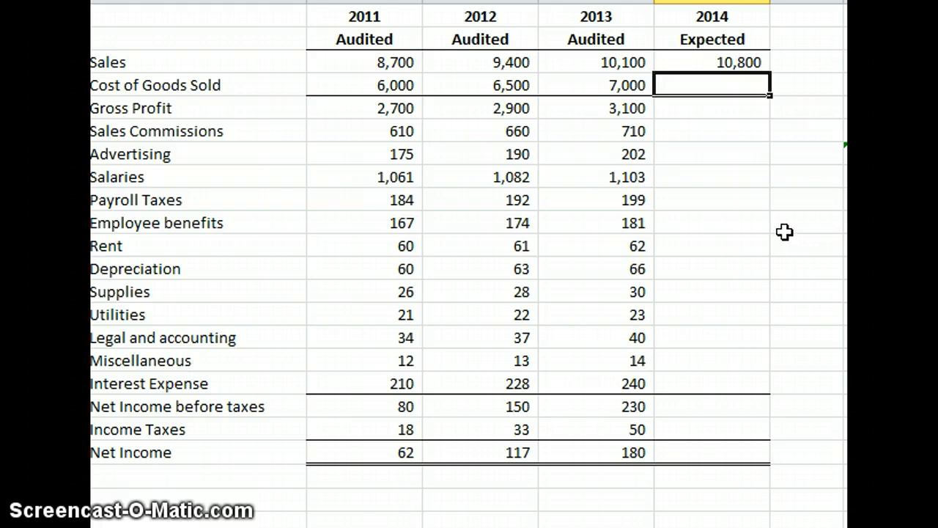
- In the cell beside the 2014 Cost of Goods Sold, divide the 2011–2013 sum of Cost of Goods Sold by the three years' total Sales
{"action": "left_click", "coordinate": [819, 83]}
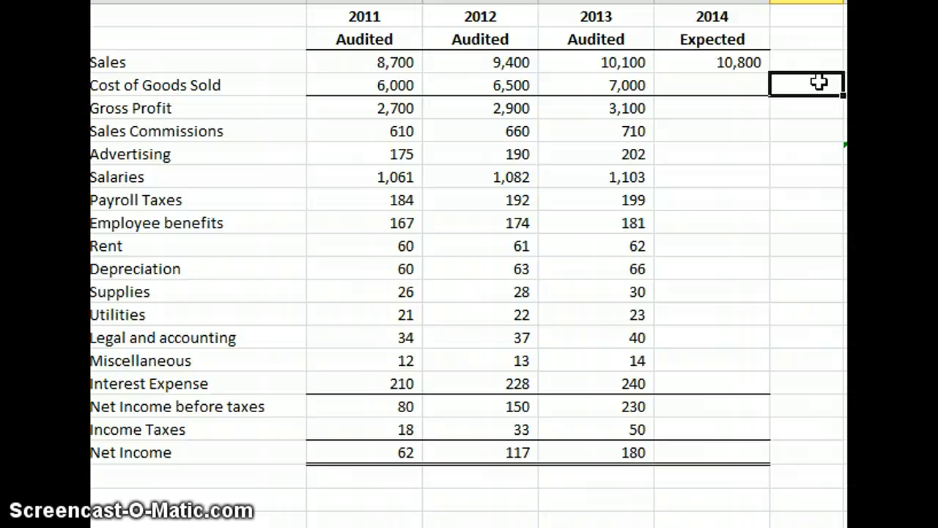
{"action": "left_click", "coordinate": [838, 81]}
{"action": "key", "text": "alt+equal"}
{"action": "left_click", "coordinate": [403, 85]}
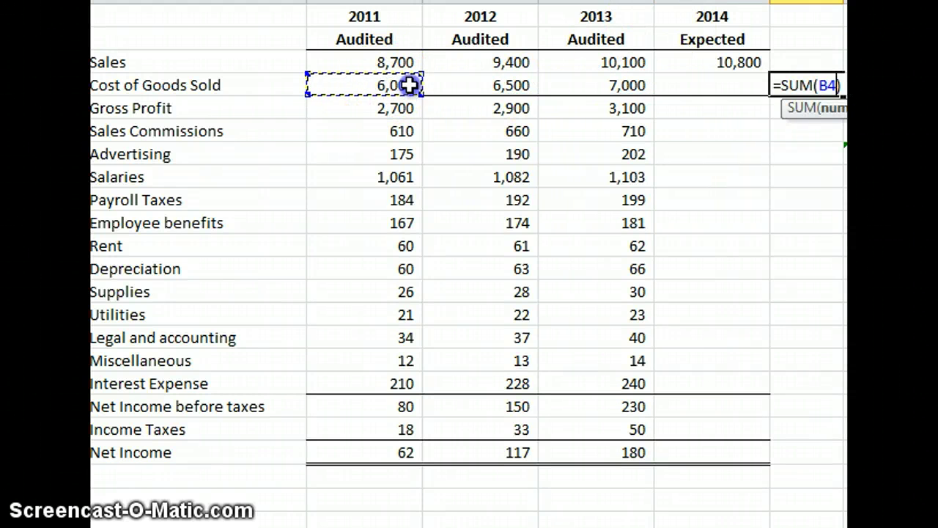
{"action": "left_click_drag", "start_coordinate": [410, 85], "coordinate": [567, 90]}
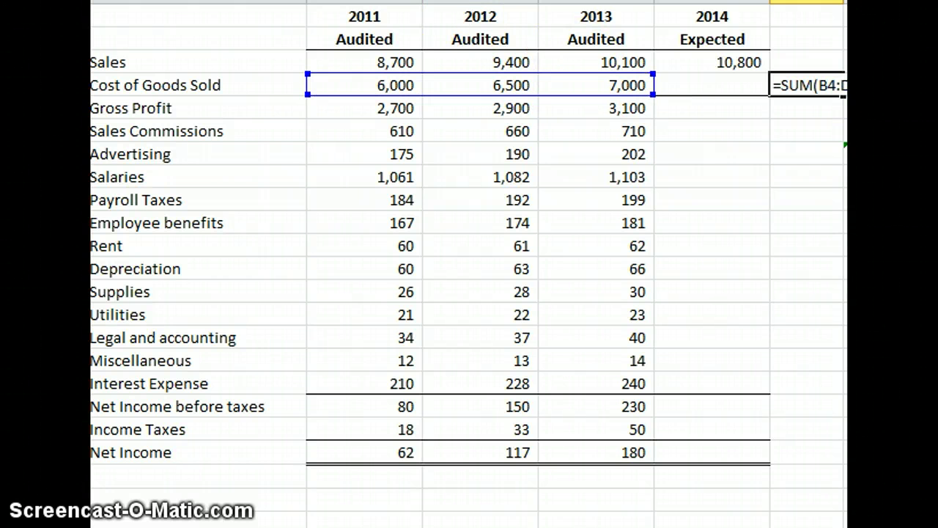
{"action": "left_click", "coordinate": [400, 62]}
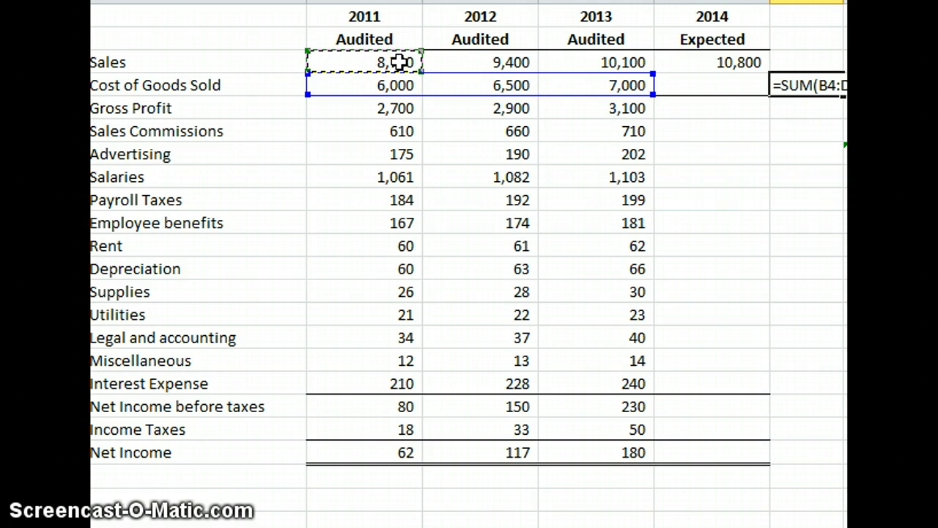
{"action": "type", "text": ":"}
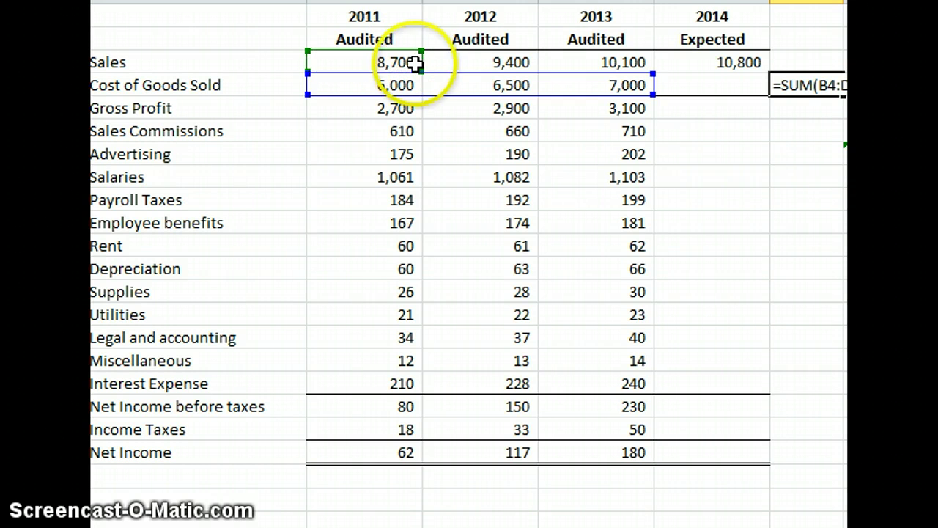
{"action": "left_click", "coordinate": [486, 62]}
{"action": "type", "text": "+"}
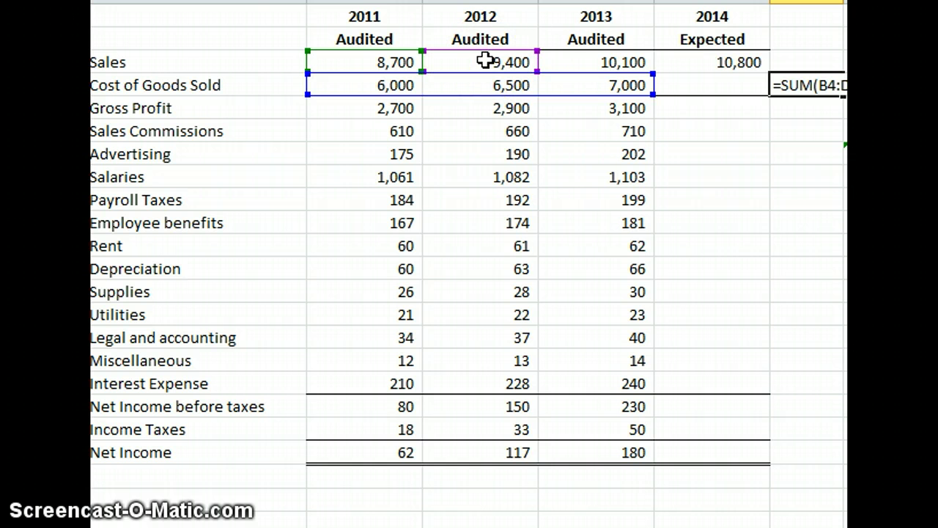
{"action": "left_click", "coordinate": [590, 57]}
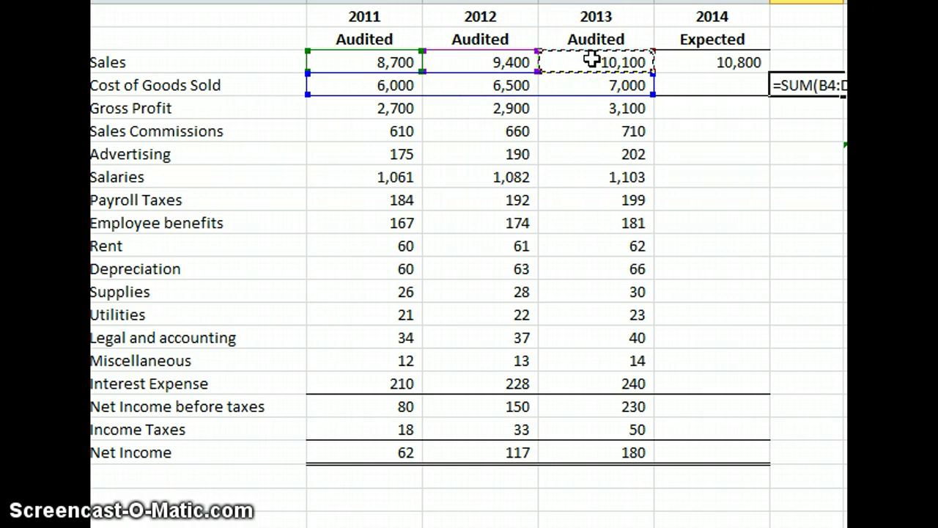
{"action": "type", "text": "+"}
{"action": "key", "text": "Return"}
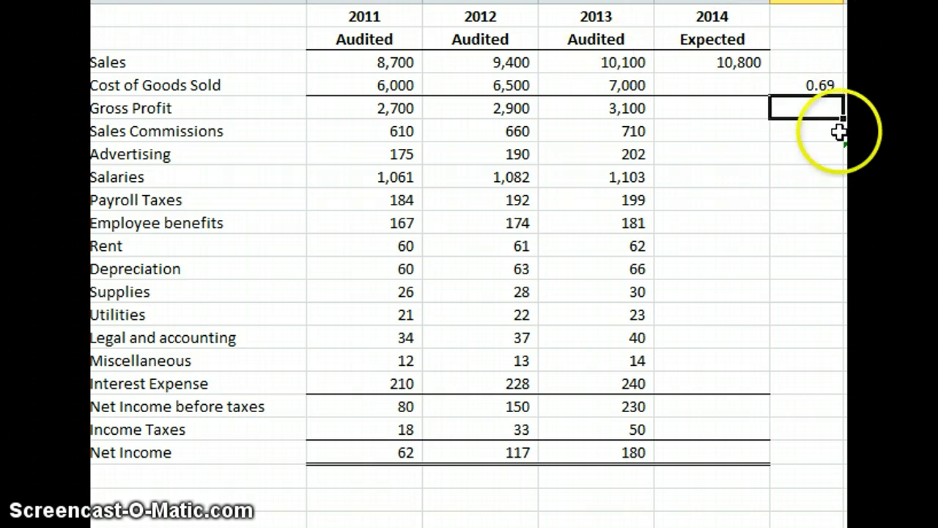
- Calculate the 2014 Cost of Goods Sold as 2014 Sales multiplied by the cost ratio beside it
{"action": "left_click", "coordinate": [763, 83]}
{"action": "type", "text": "="}
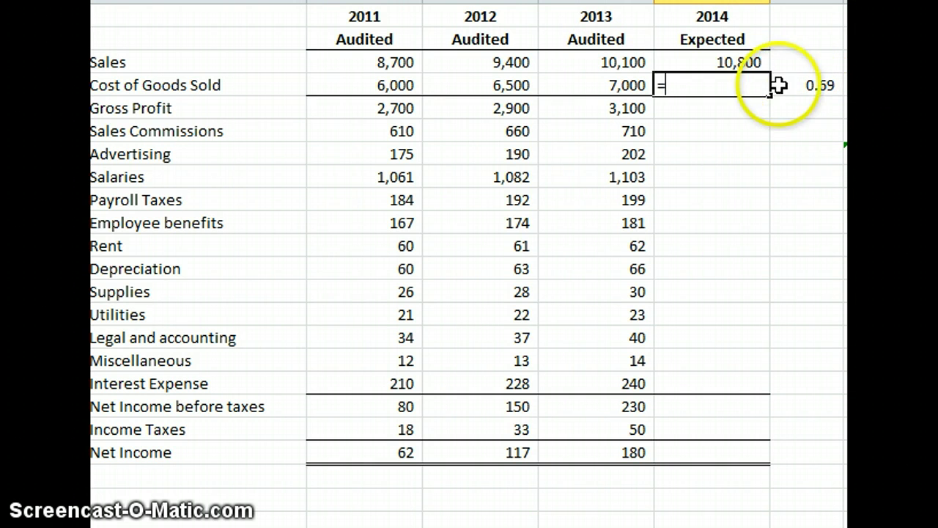
{"action": "left_click", "coordinate": [765, 64]}
{"action": "type", "text": "*"}
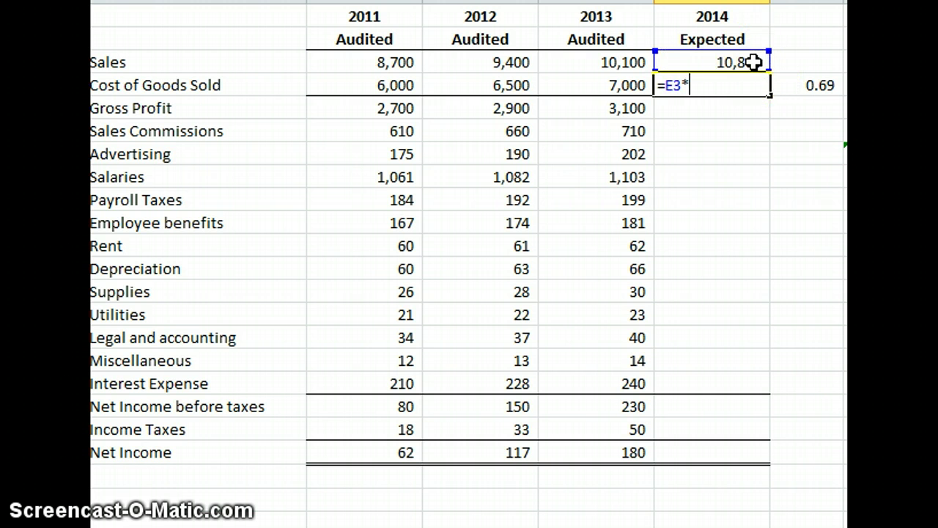
{"action": "left_click", "coordinate": [806, 87]}
{"action": "key", "text": "Return"}
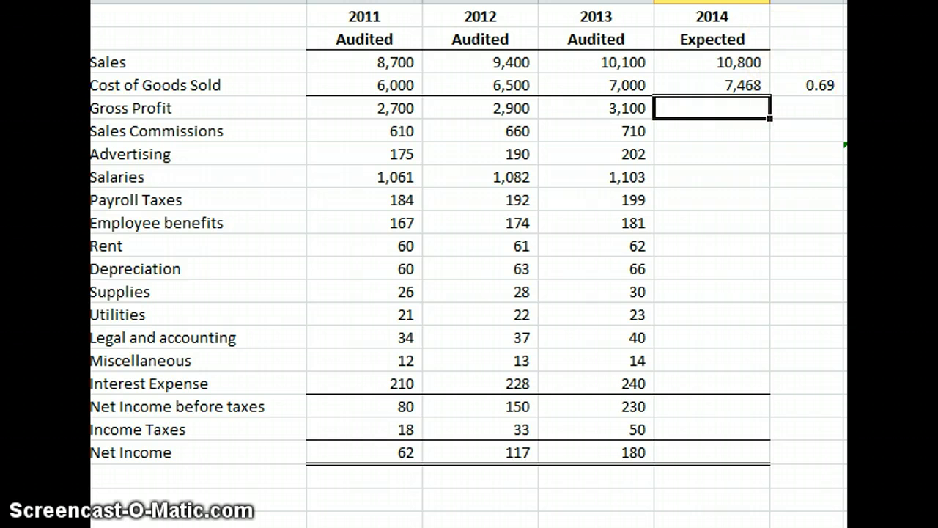
- Calculate the 2014 Gross Profit as 2014 Sales minus 2014 Cost of Goods Sold
{"action": "type", "text": "="}
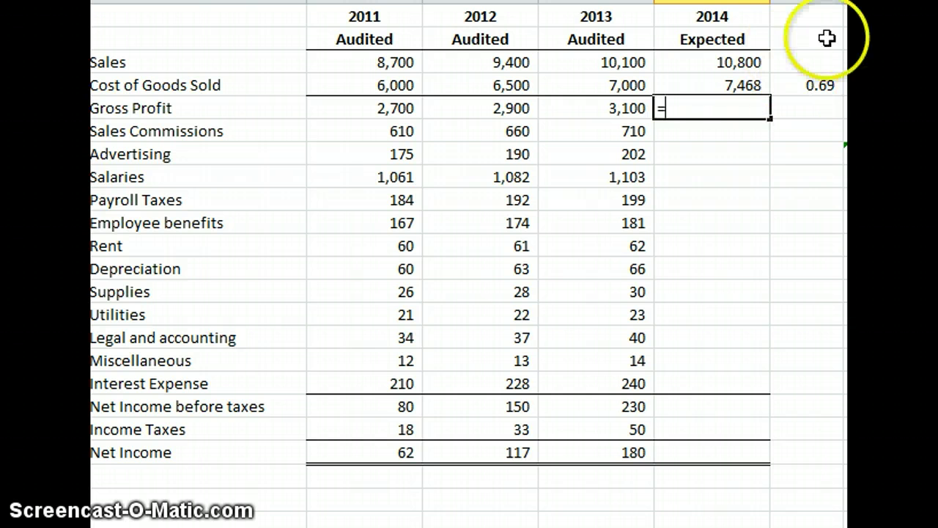
{"action": "left_click", "coordinate": [752, 65]}
{"action": "type", "text": "-"}
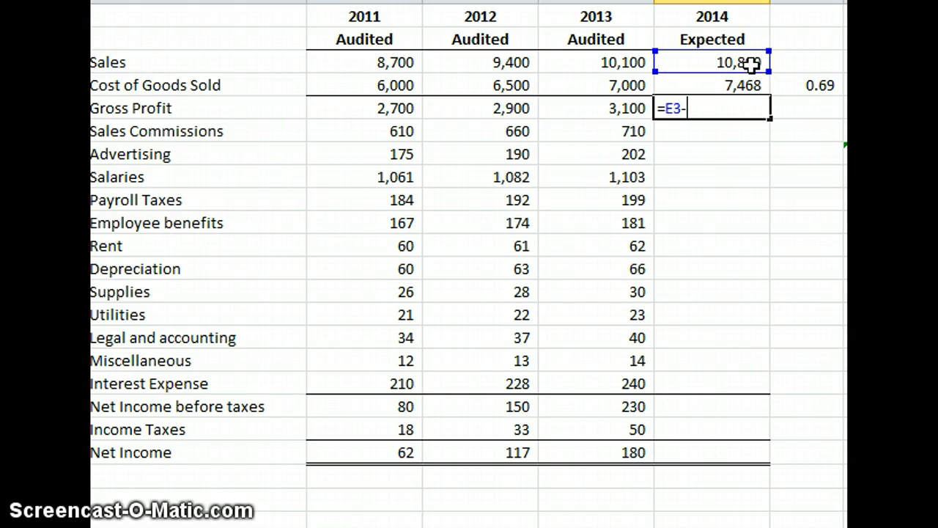
{"action": "left_click", "coordinate": [752, 84]}
{"action": "key", "text": "Return"}
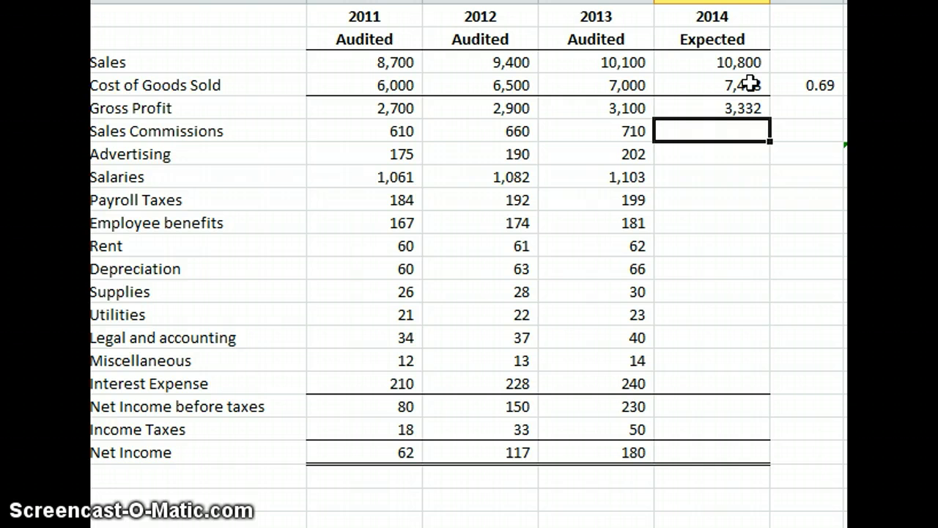
- In the cell beside the 2014 Sales Commissions, divide the 2011–2013 sum of Sales Commissions by the three years' total Sales
{"action": "left_click", "coordinate": [816, 134]}
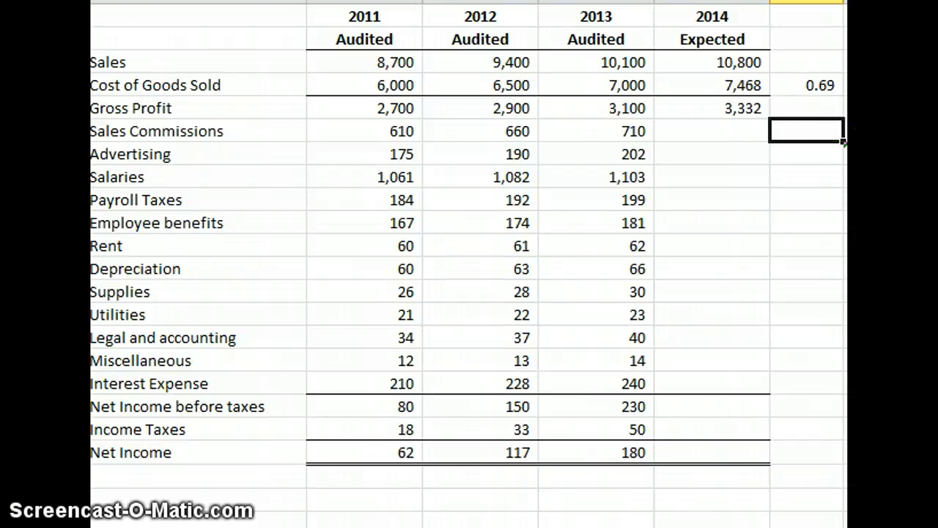
{"action": "key", "text": "alt+equal"}
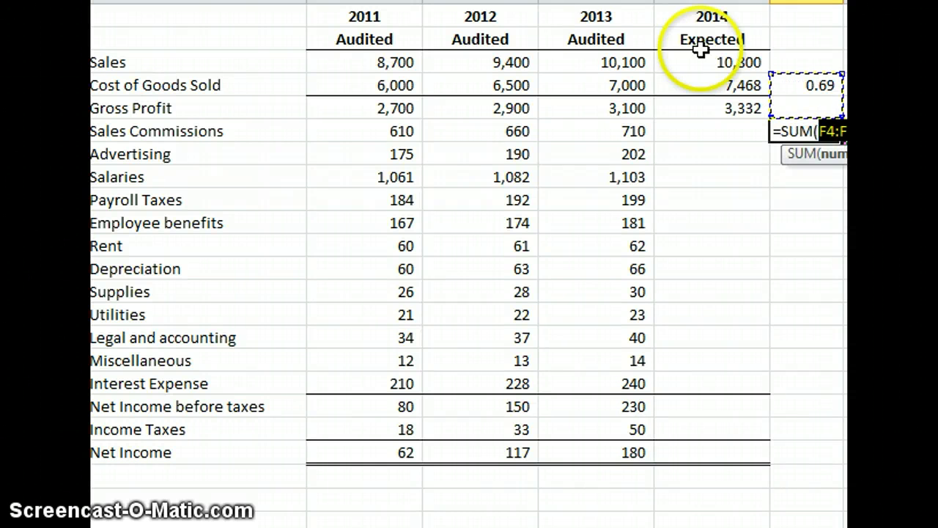
{"action": "left_click", "coordinate": [411, 132]}
{"action": "left_click_drag", "start_coordinate": [410, 132], "coordinate": [590, 131]}
{"action": "type", "text": ")"}
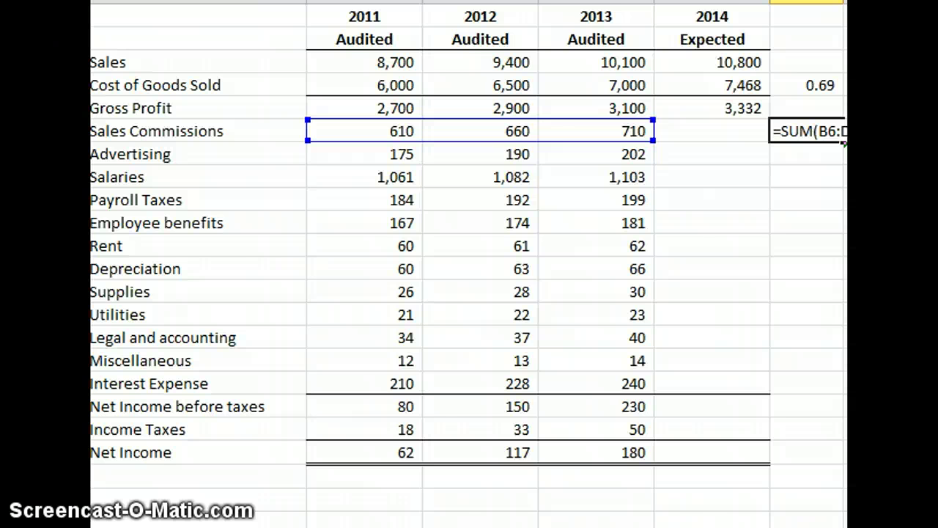
{"action": "left_click", "coordinate": [397, 71]}
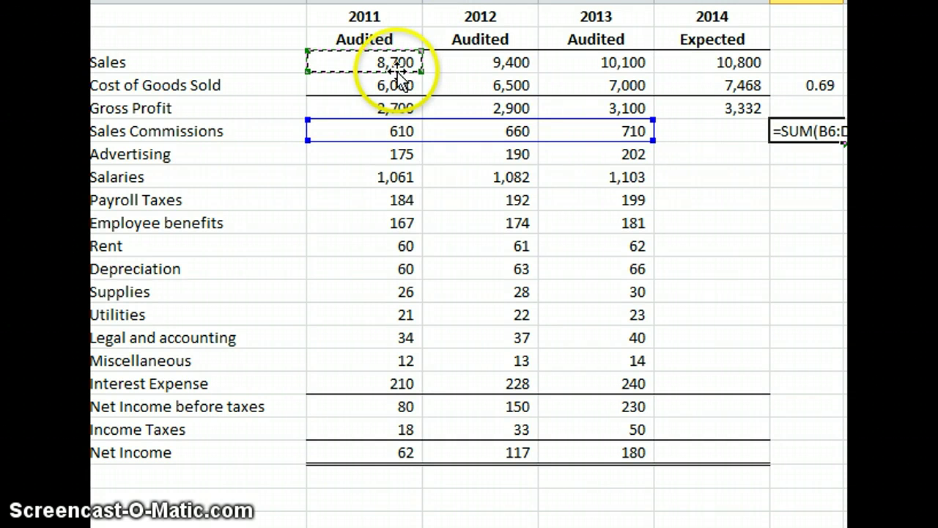
{"action": "type", "text": "+"}
{"action": "left_click", "coordinate": [477, 70]}
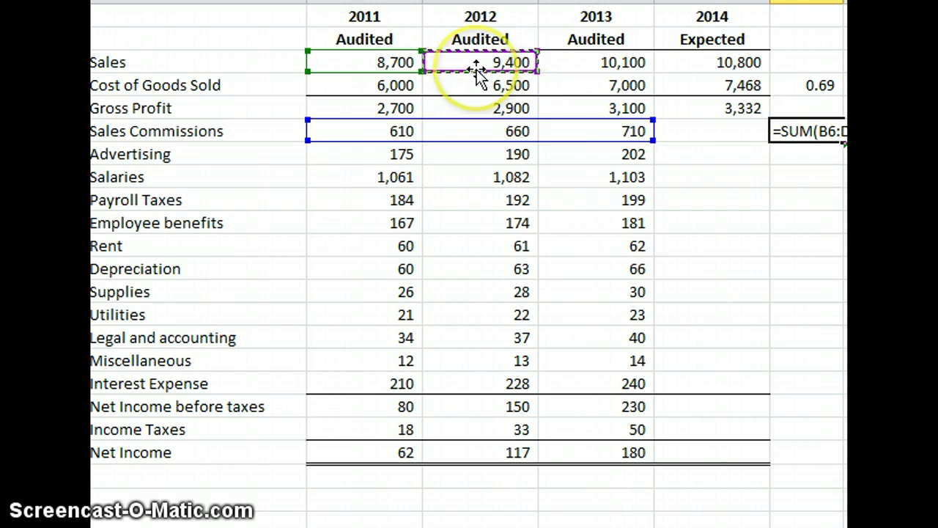
{"action": "type", "text": "+"}
{"action": "left_click", "coordinate": [605, 66]}
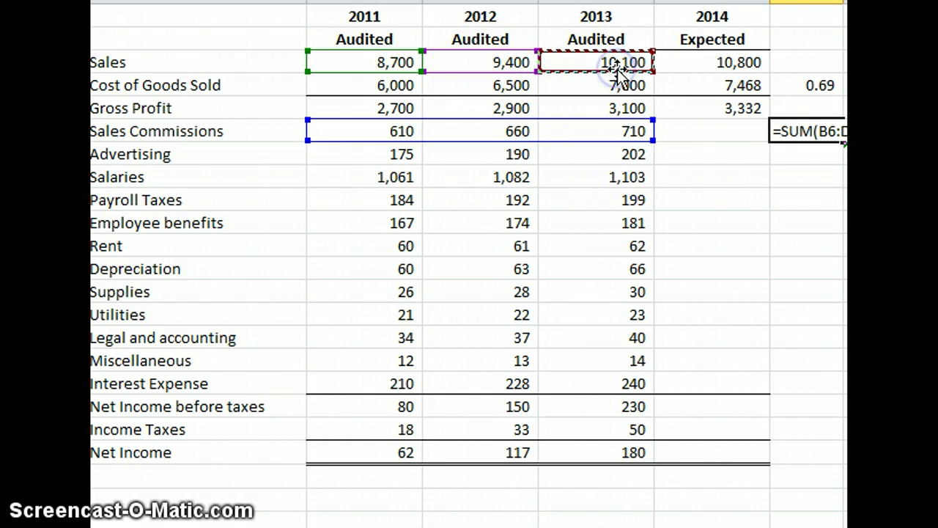
{"action": "type", "text": ")"}
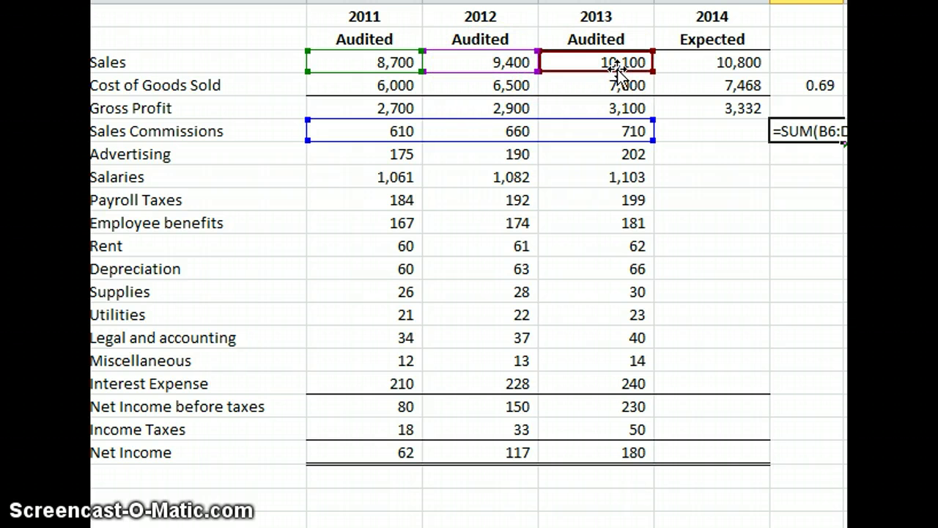
{"action": "key", "text": "Return"}
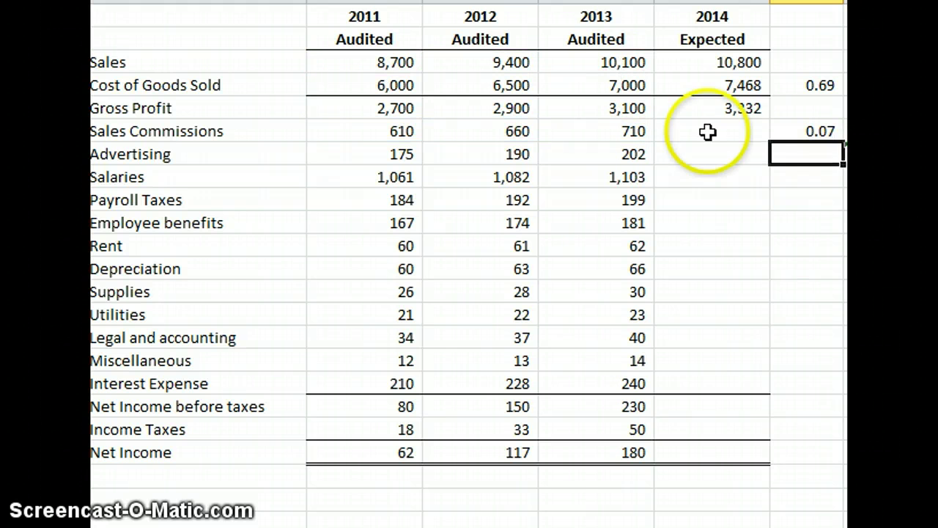
- Calculate the 2014 Sales Commissions as 2014 Sales multiplied by .07
{"action": "left_click", "coordinate": [745, 135]}
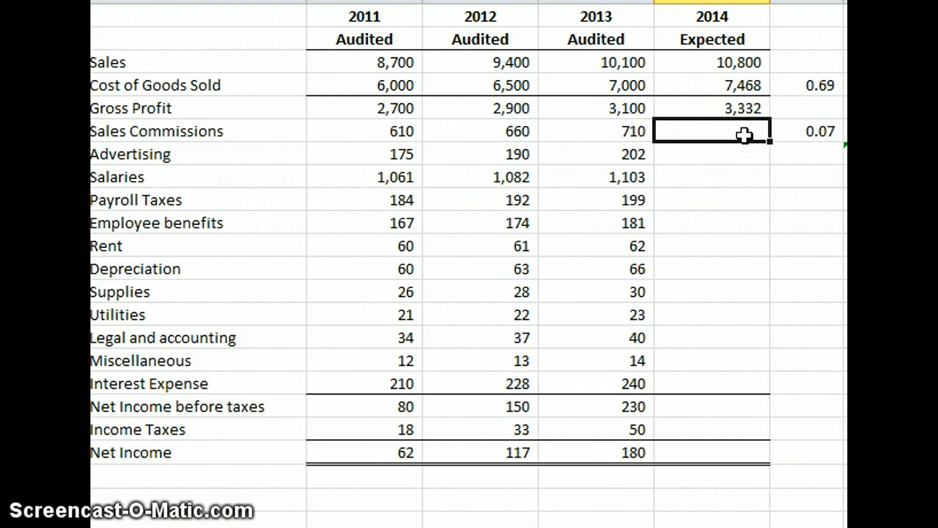
{"action": "type", "text": "="}
{"action": "left_click", "coordinate": [740, 64]}
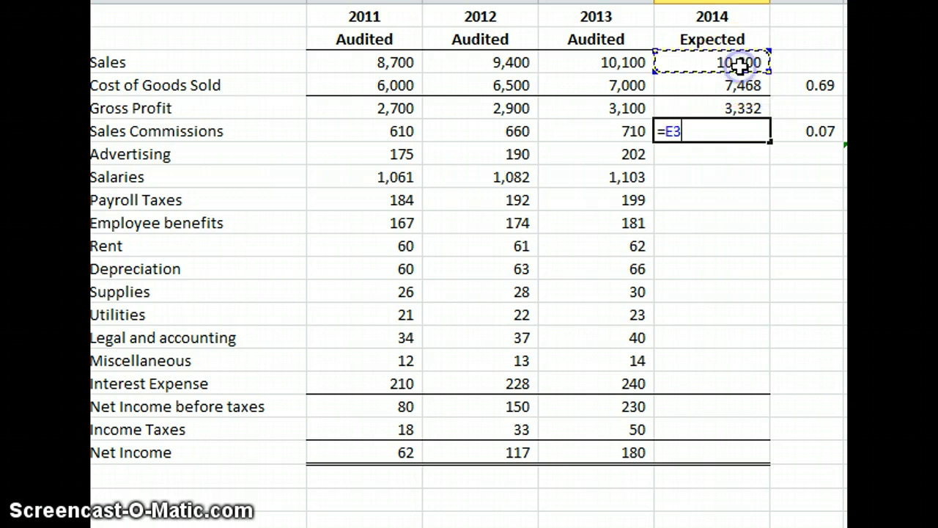
{"action": "type", "text": "*"}
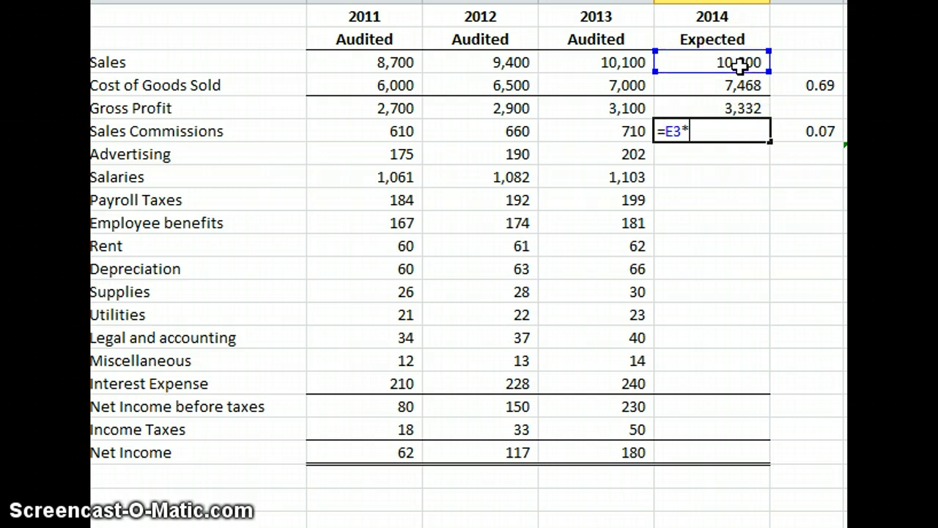
{"action": "type", "text": ".07"}
{"action": "key", "text": "Return"}
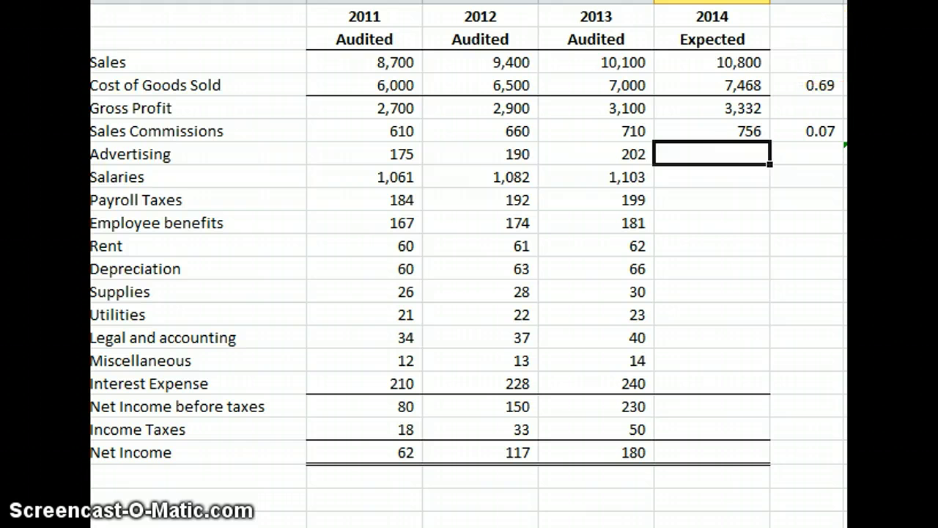
- Divide the 2011–2013 sum of Advertising by the three years' total Sales and move the ratio beside the 2014 Advertising cell
{"action": "key", "text": "alt+equal"}
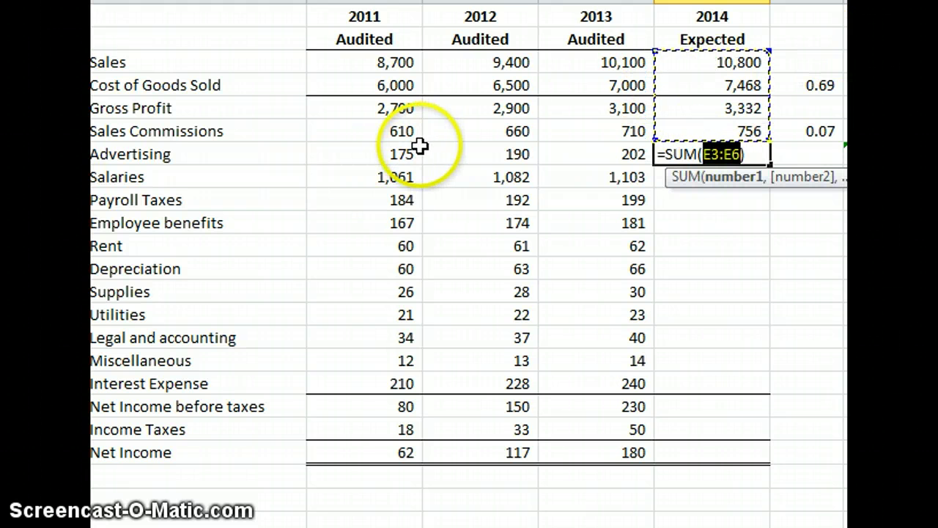
{"action": "left_click_drag", "start_coordinate": [408, 148], "coordinate": [586, 148]}
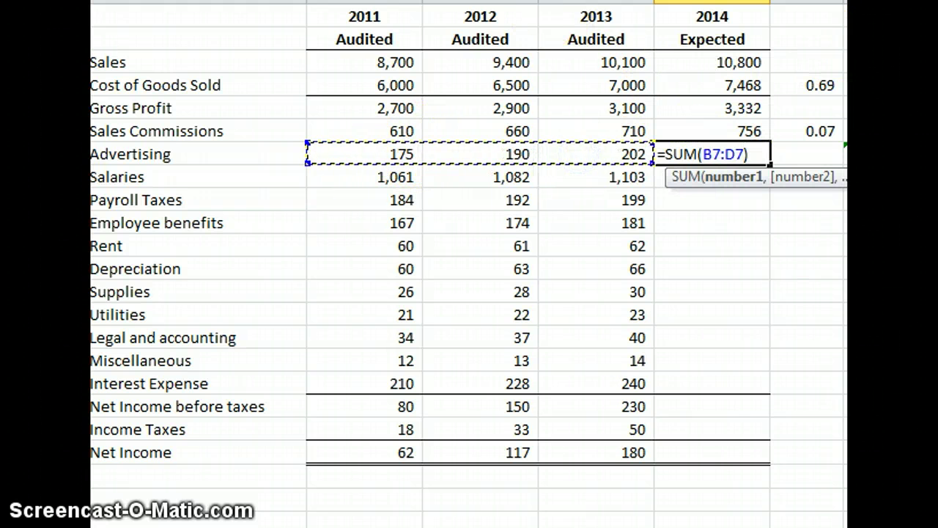
{"action": "type", "text": "/"}
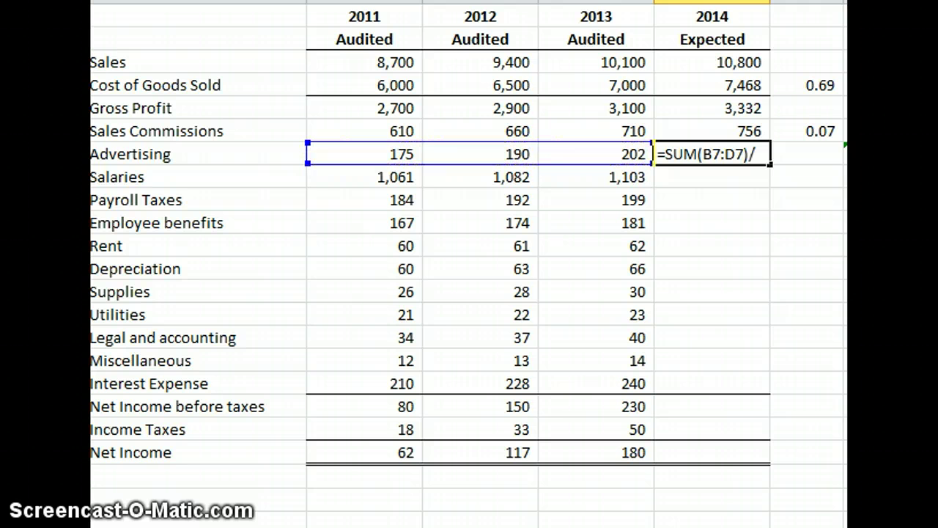
{"action": "type", "text": "("}
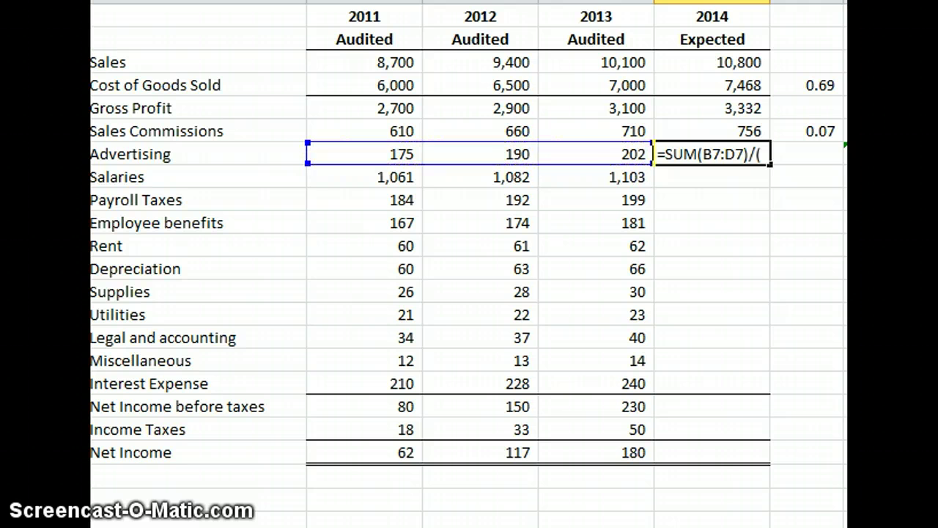
{"action": "left_click", "coordinate": [398, 60]}
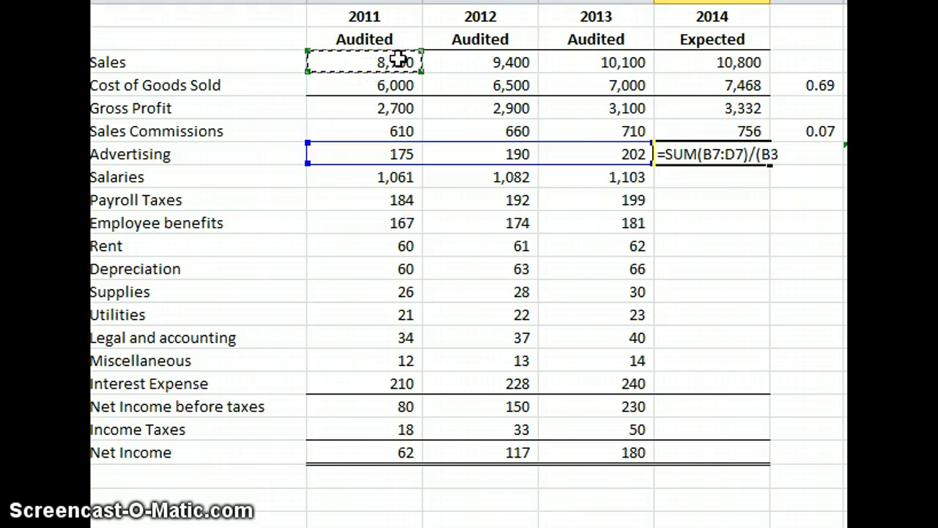
{"action": "type", "text": "+"}
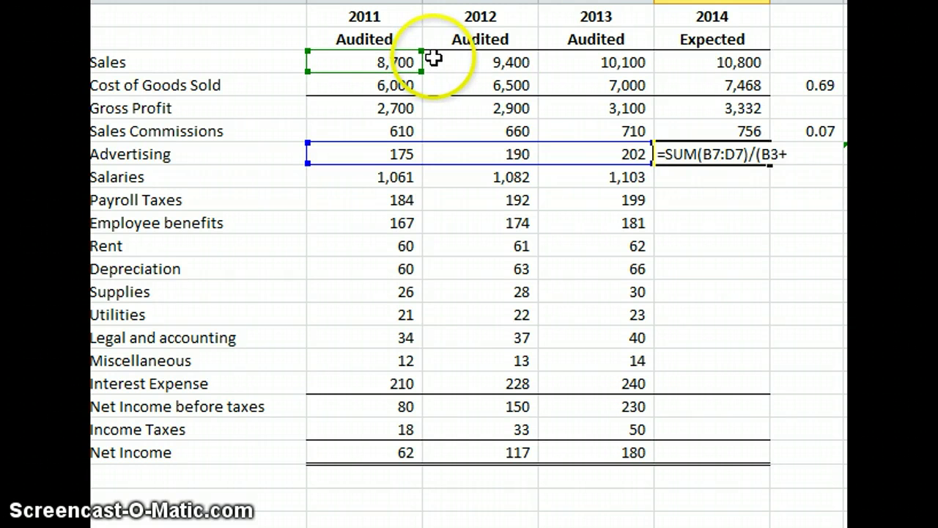
{"action": "left_click", "coordinate": [433, 59]}
{"action": "type", "text": "+"}
{"action": "left_click", "coordinate": [591, 66]}
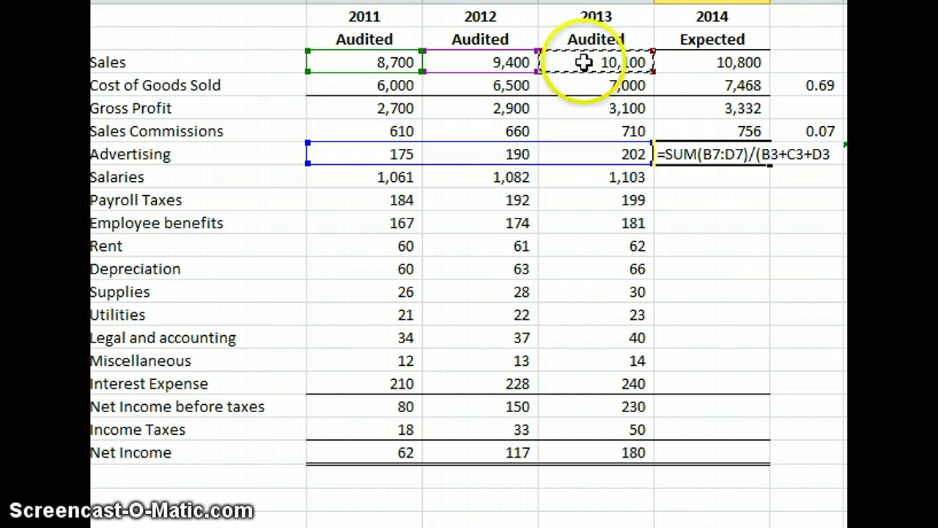
{"action": "type", "text": ")"}
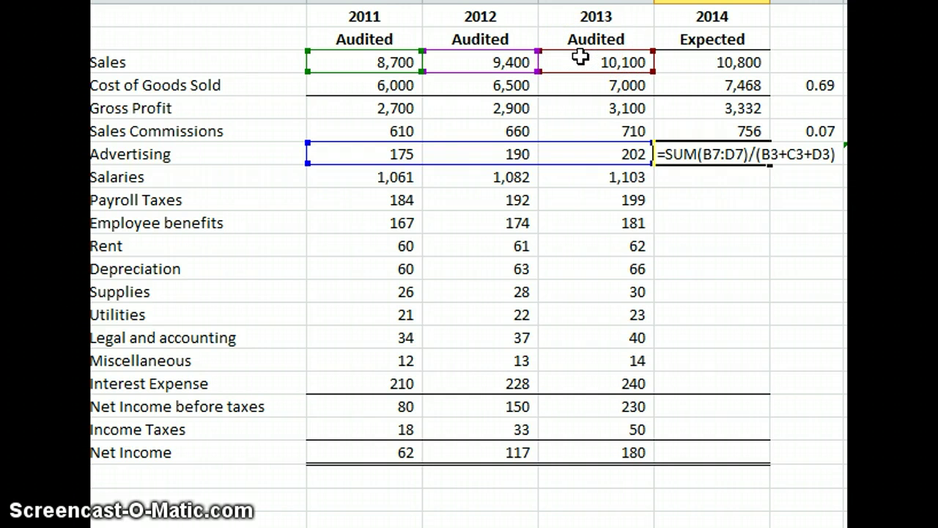
{"action": "key", "text": "Return"}
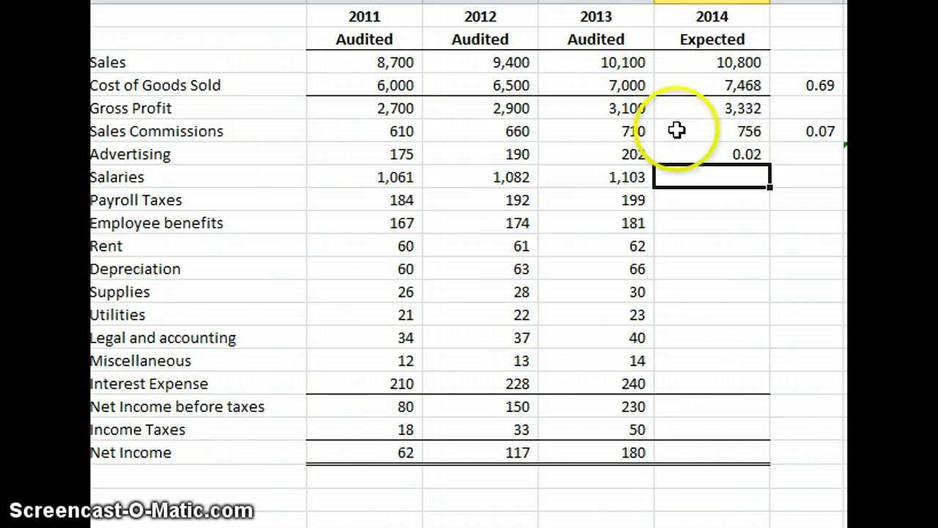
{"action": "left_click", "coordinate": [694, 152]}
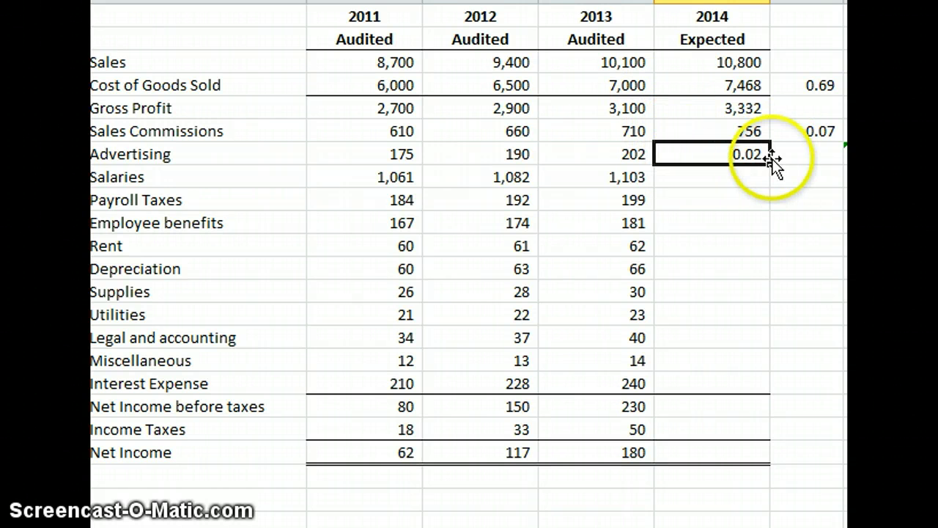
{"action": "left_click_drag", "start_coordinate": [800, 159], "coordinate": [800, 159]}
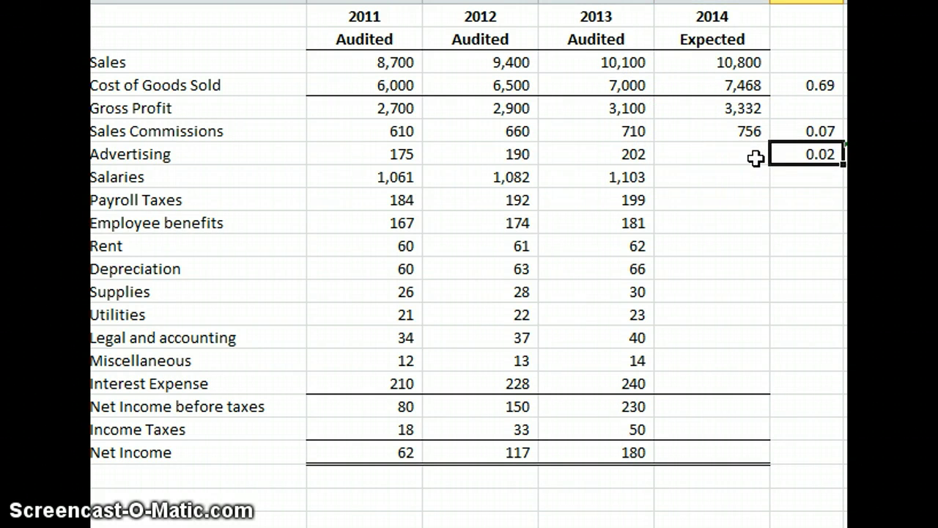
- Calculate the 2014 Advertising as 2014 Sales multiplied by .02
{"action": "left_click", "coordinate": [758, 157]}
{"action": "type", "text": "="}
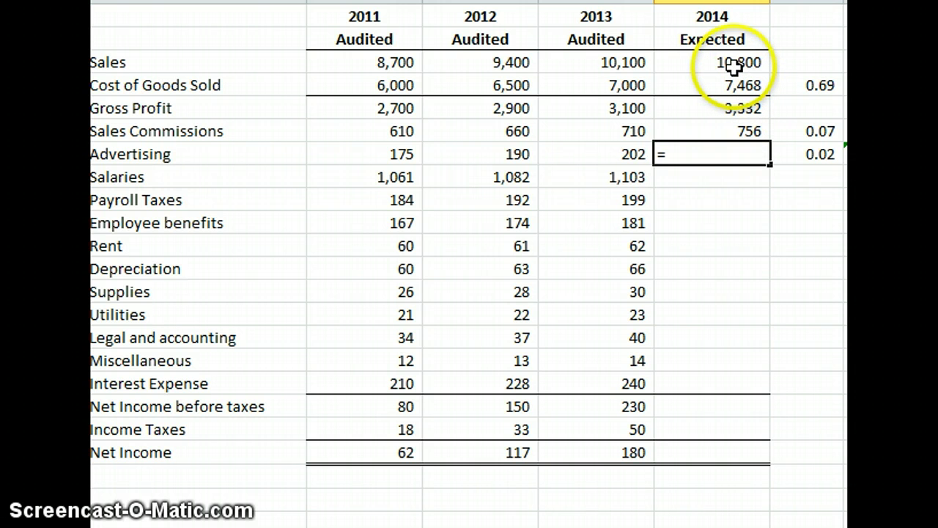
{"action": "left_click", "coordinate": [733, 65]}
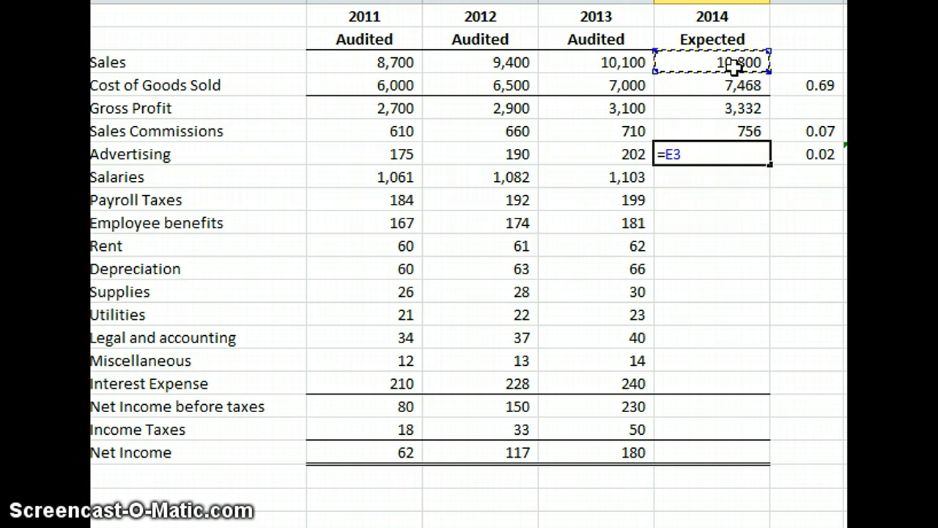
{"action": "type", "text": "*.0"}
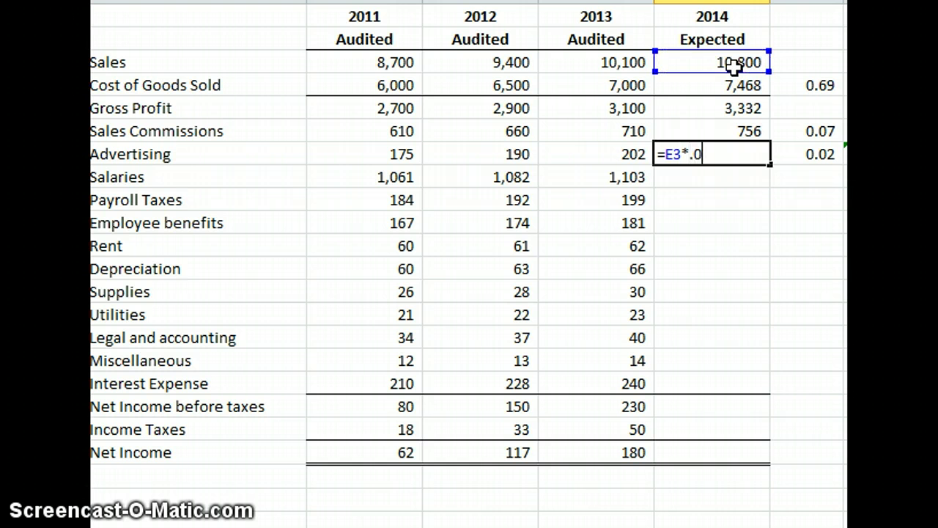
{"action": "type", "text": "2"}
{"action": "key", "text": "Return"}
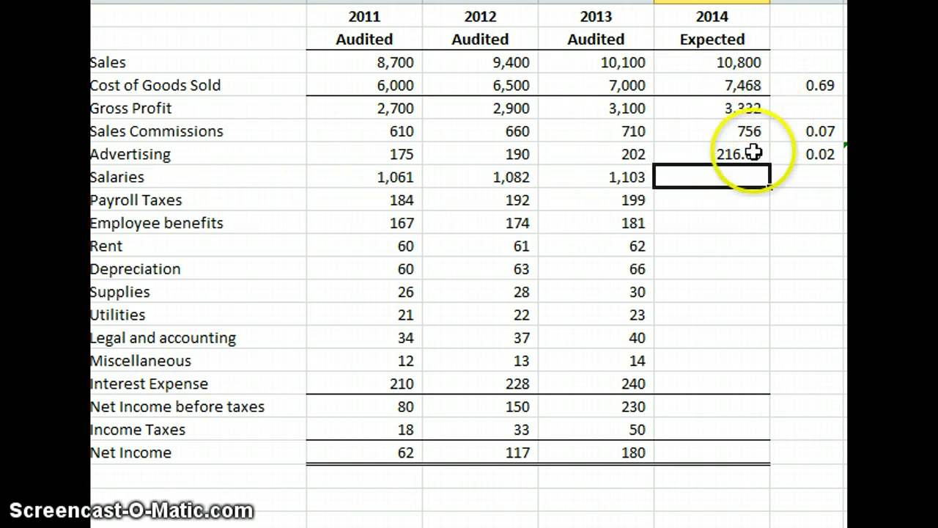
- Format the 2014 Advertising amount to show no decimal places
{"action": "left_click", "coordinate": [720, 157]}
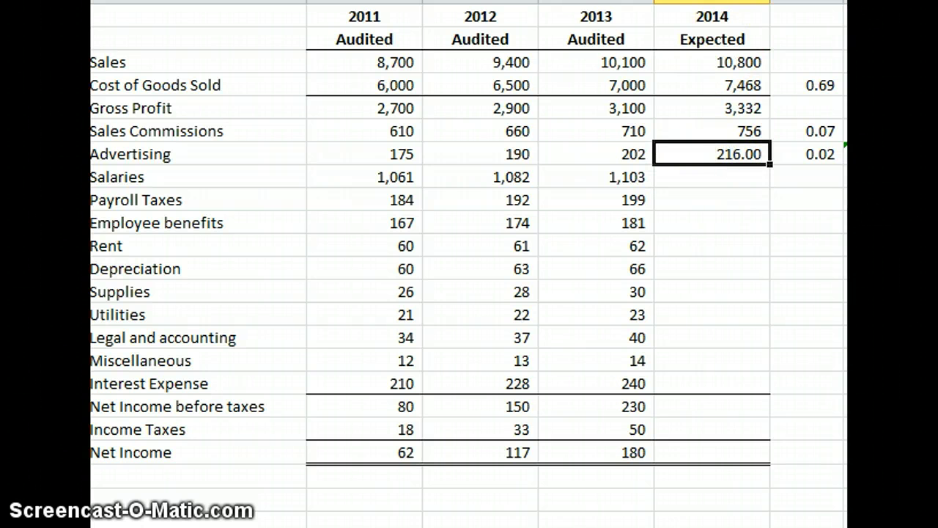
{"action": "key", "text": "alt+h"}
{"action": "key", "text": "9"}
{"action": "key", "text": "alt+h"}
{"action": "key", "text": "9"}
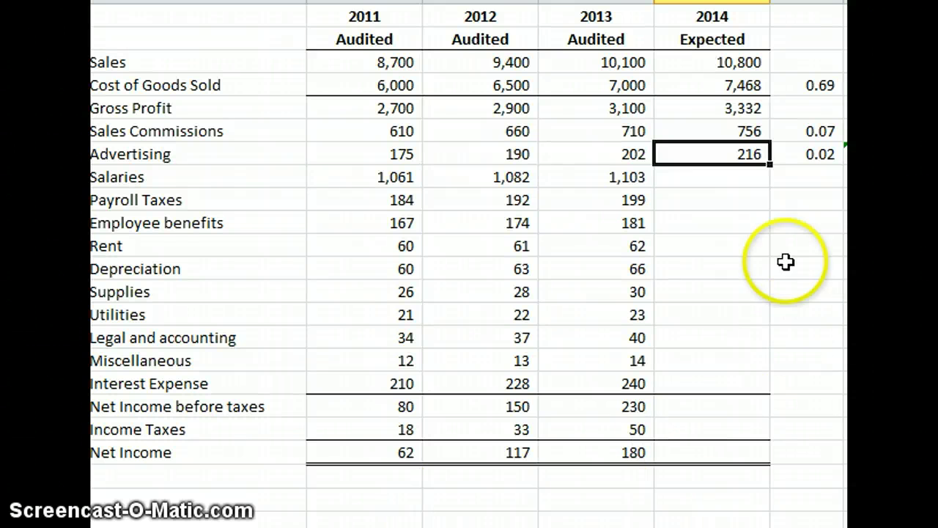
- Calculate the 2014 Salaries as the 2013 Salaries plus 21
{"action": "left_click", "coordinate": [704, 183]}
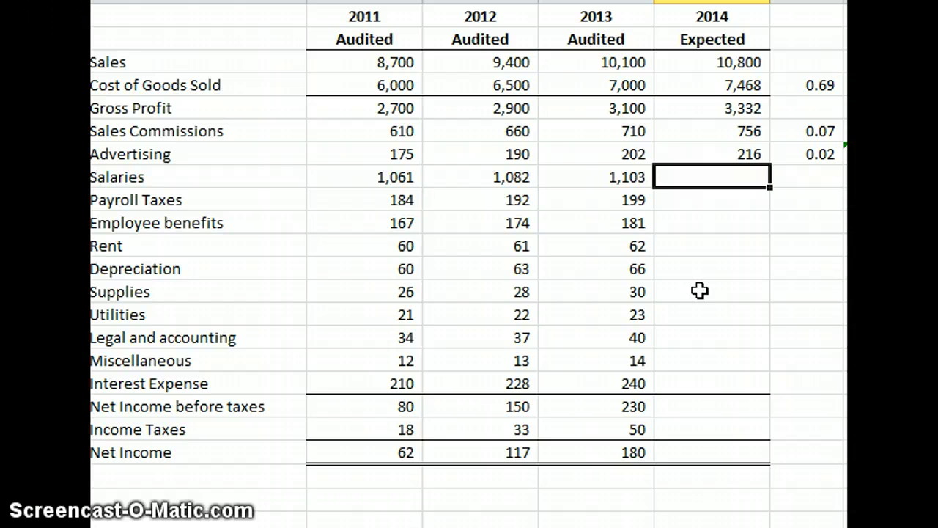
{"action": "type", "text": "="}
{"action": "left_click", "coordinate": [643, 179]}
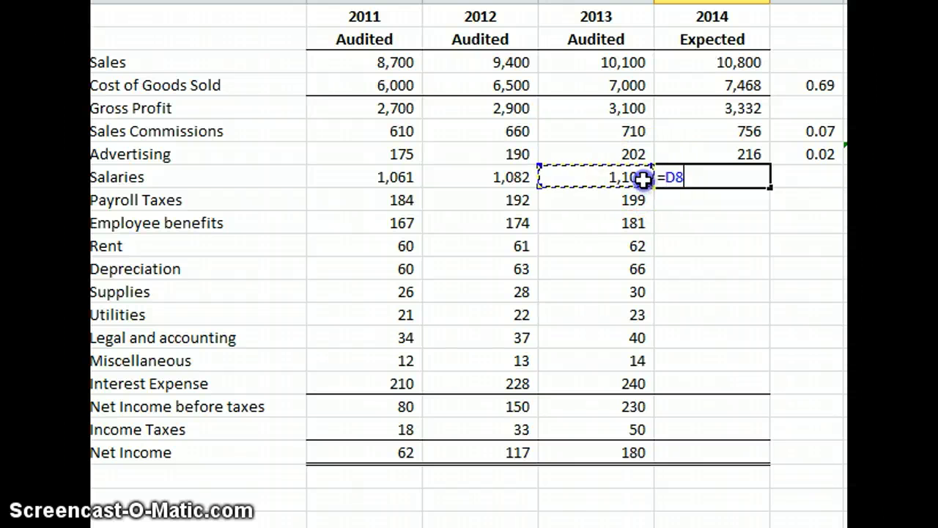
{"action": "type", "text": "+21"}
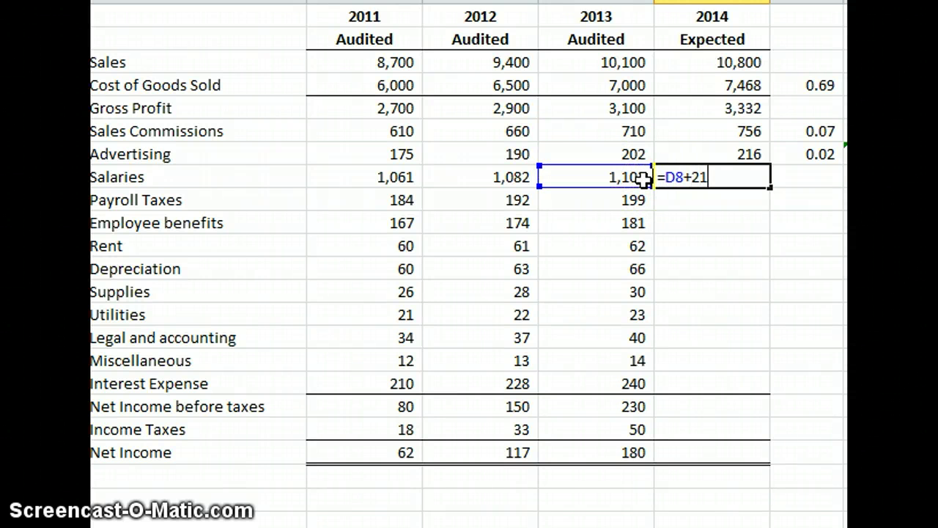
{"action": "key", "text": "Return"}
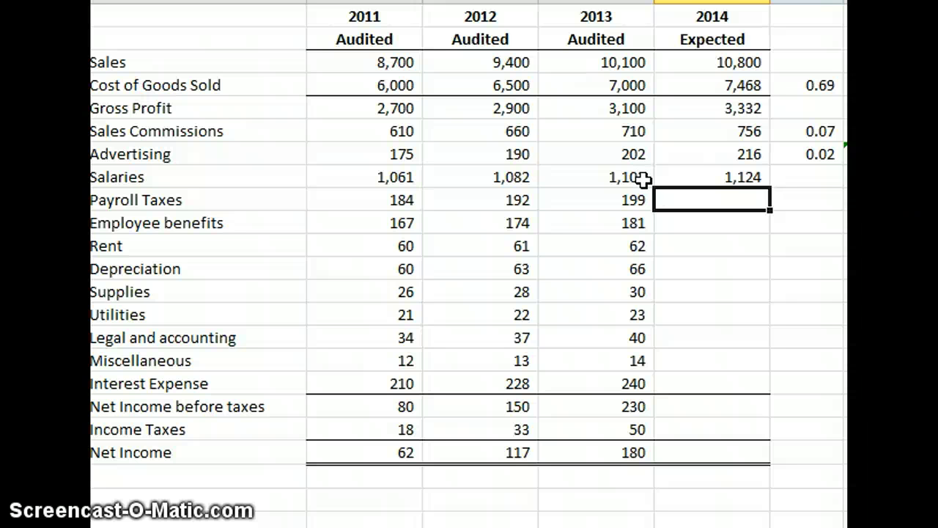
- Calculate the 2014 Payroll Taxes as the 2013 Payroll Taxes plus 8
{"action": "type", "text": "="}
{"action": "left_click", "coordinate": [630, 209]}
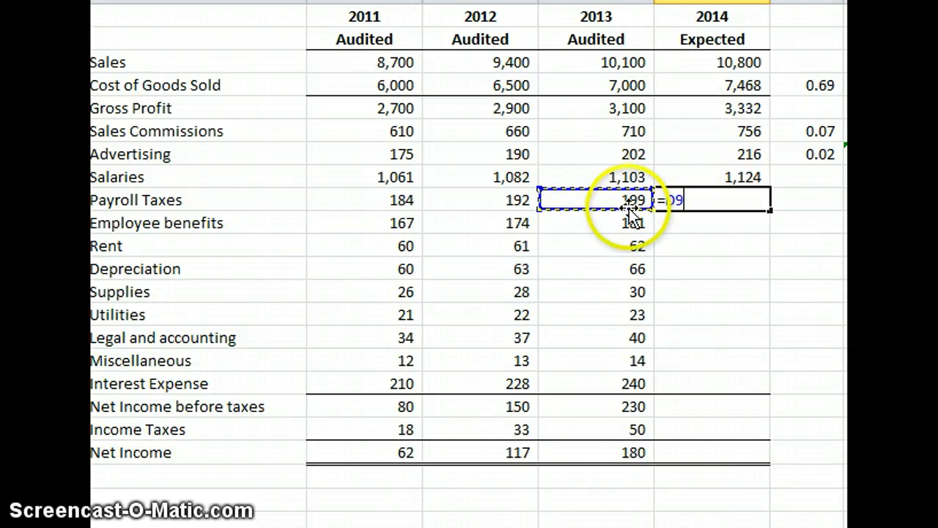
{"action": "type", "text": "+8"}
{"action": "key", "text": "Return"}
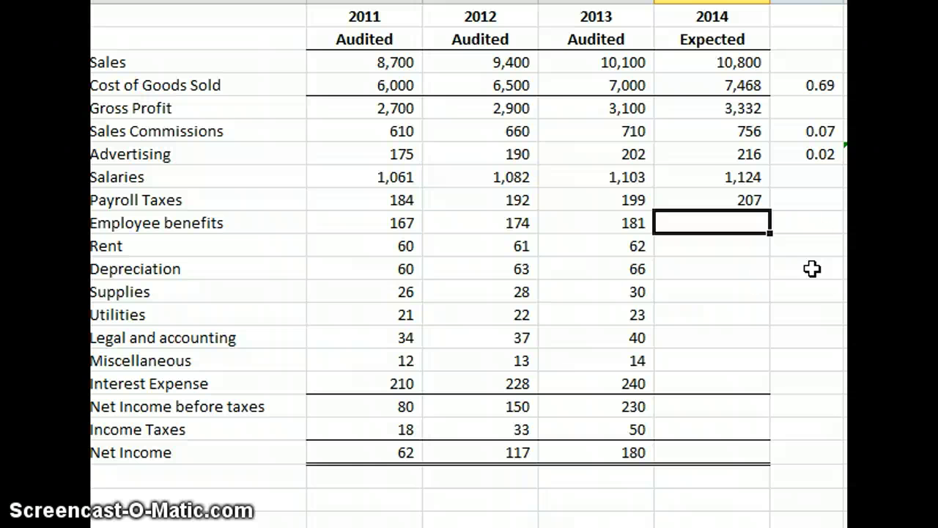
- Calculate the 2014 Employee benefits as the 2013 Employee benefits plus 7
{"action": "type", "text": "="}
{"action": "left_click", "coordinate": [595, 222]}
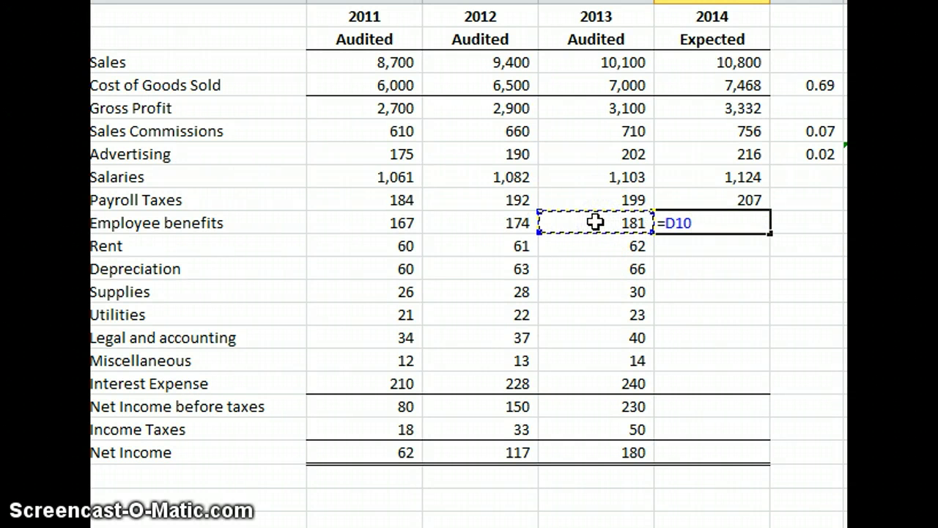
{"action": "type", "text": "+7"}
{"action": "key", "text": "Return"}
- Calculate the 2014 Rent as the 2013 Rent multiplied by 1.02
{"action": "left_click", "coordinate": [594, 245]}
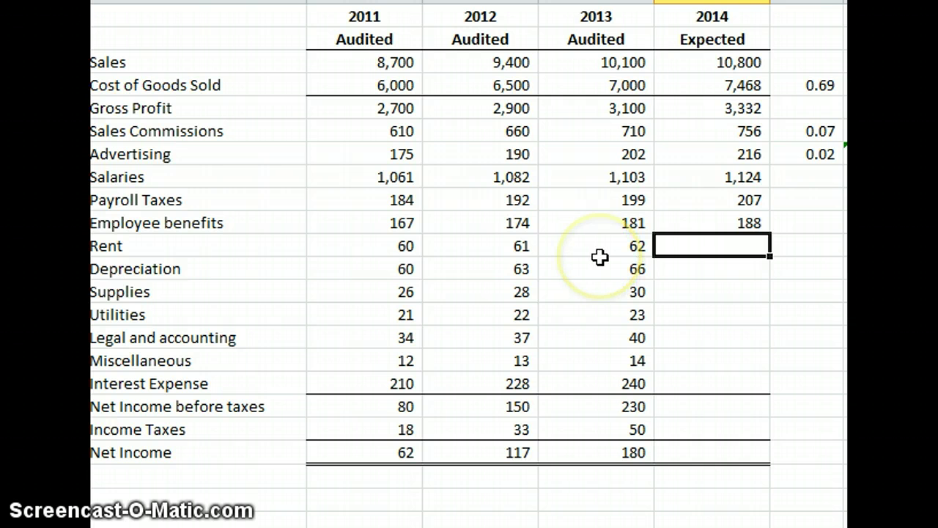
{"action": "type", "text": "="}
{"action": "left_click", "coordinate": [601, 253]}
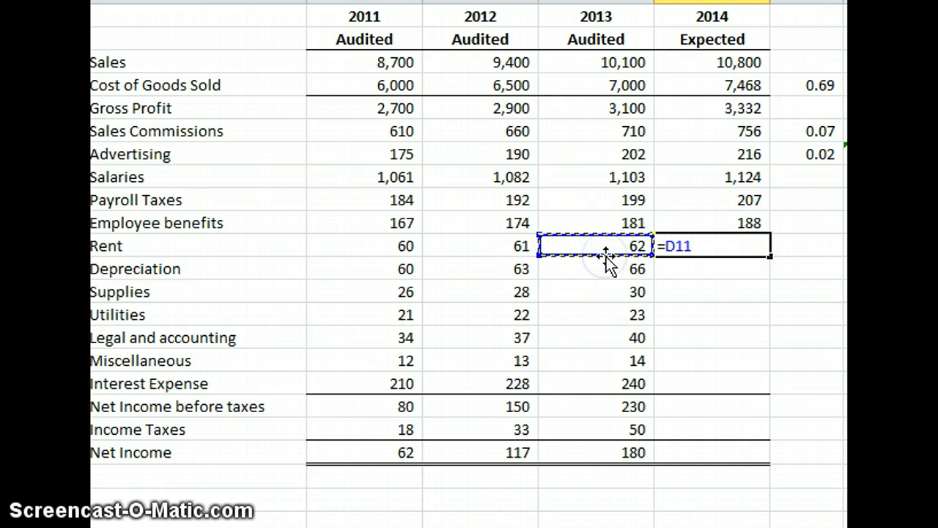
{"action": "type", "text": "*1.02"}
{"action": "key", "text": "Return"}
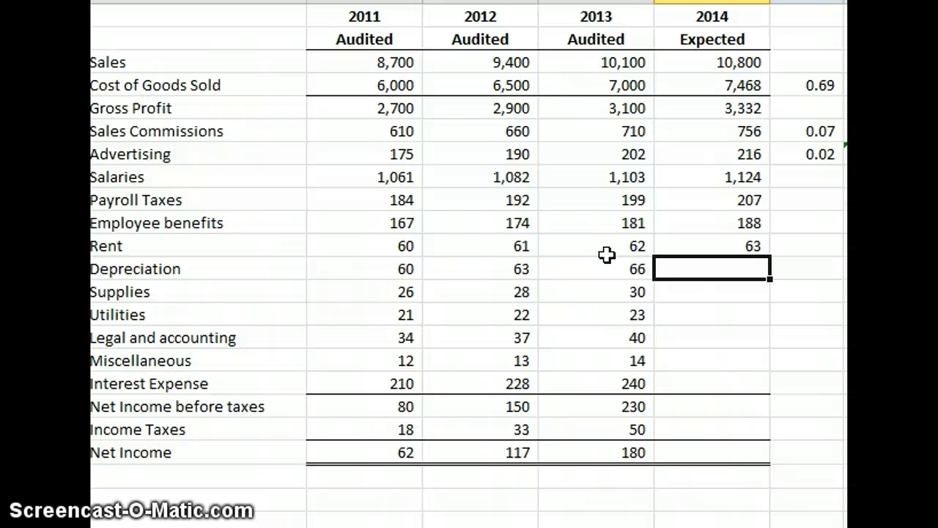
- Calculate the 2014 Depreciation as the 2013 Depreciation plus 3
{"action": "type", "text": "="}
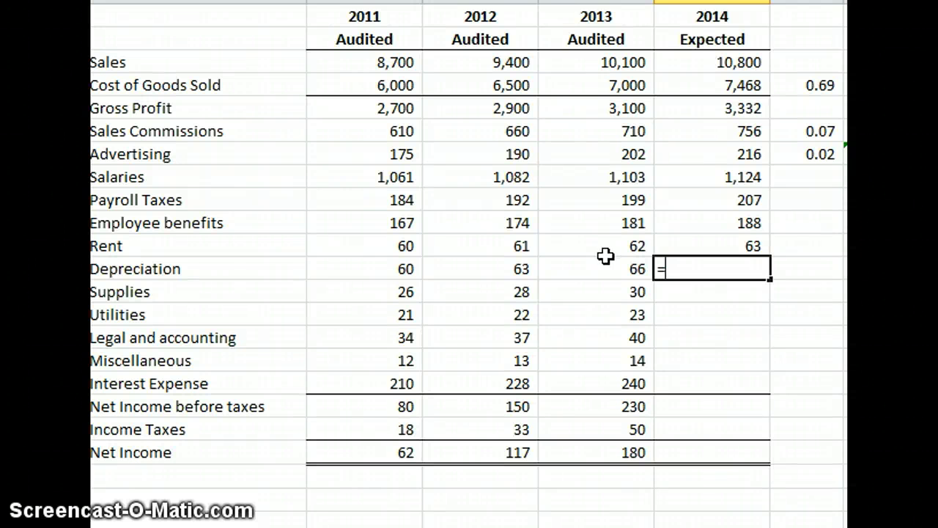
{"action": "left_click", "coordinate": [607, 266]}
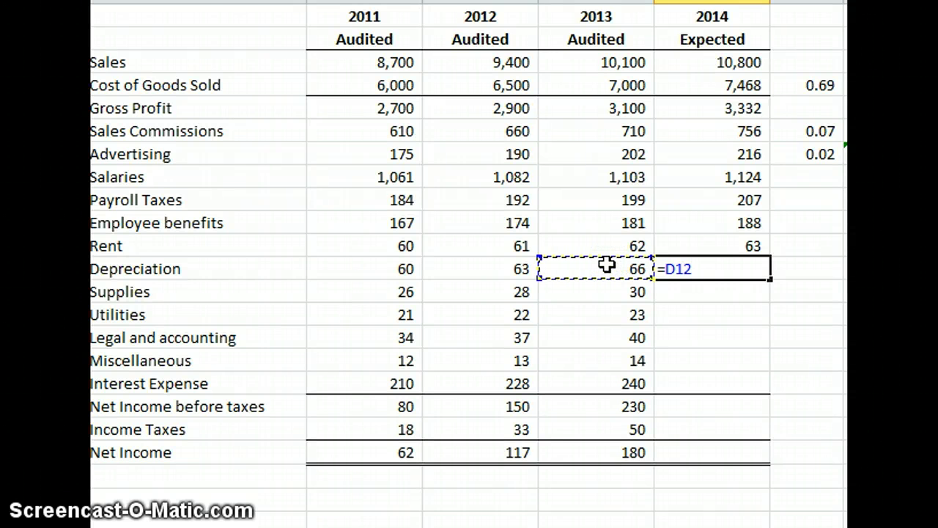
{"action": "type", "text": "+3"}
{"action": "key", "text": "Return"}
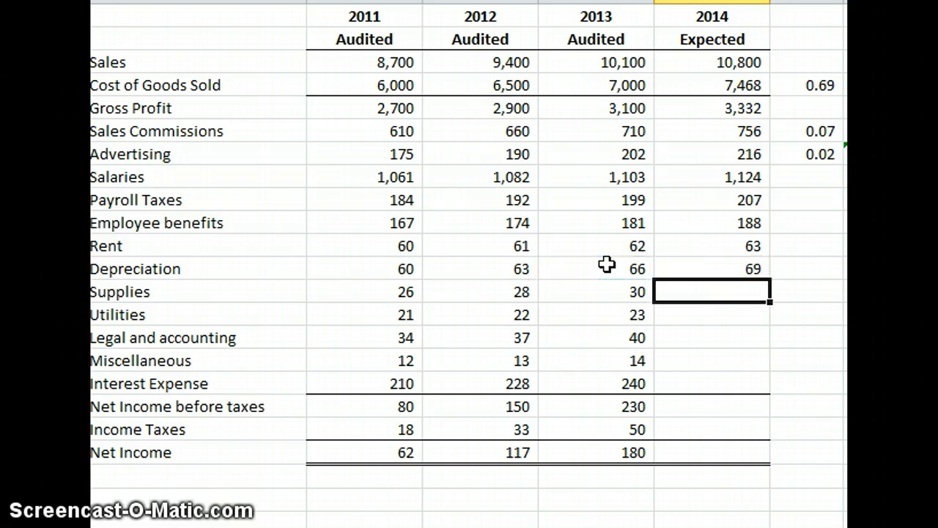
- Calculate the 2014 Supplies as the 2013 Supplies plus 2
{"action": "type", "text": "="}
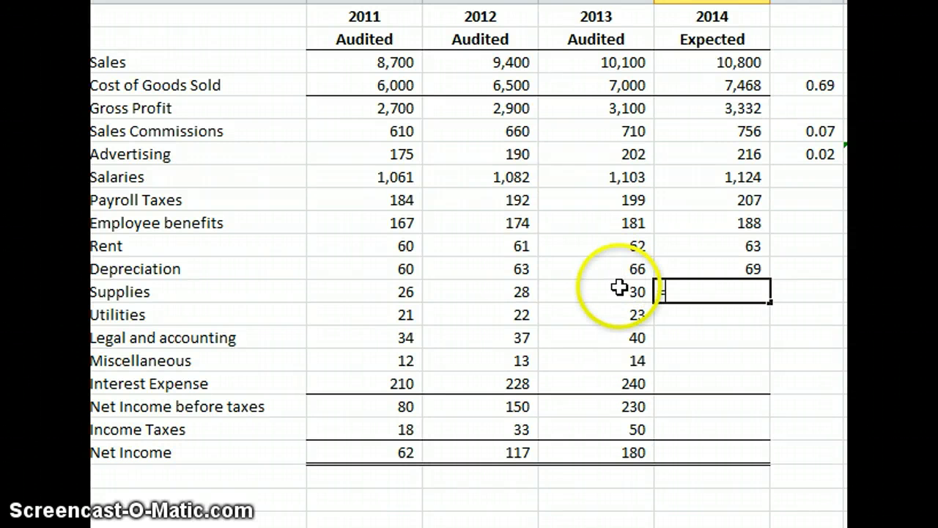
{"action": "left_click", "coordinate": [620, 289]}
{"action": "type", "text": "+2"}
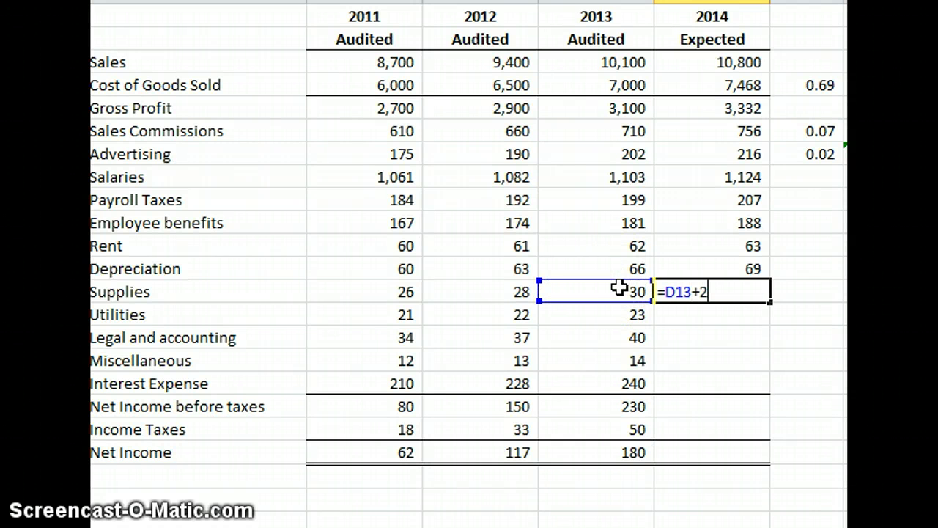
{"action": "key", "text": "Return"}
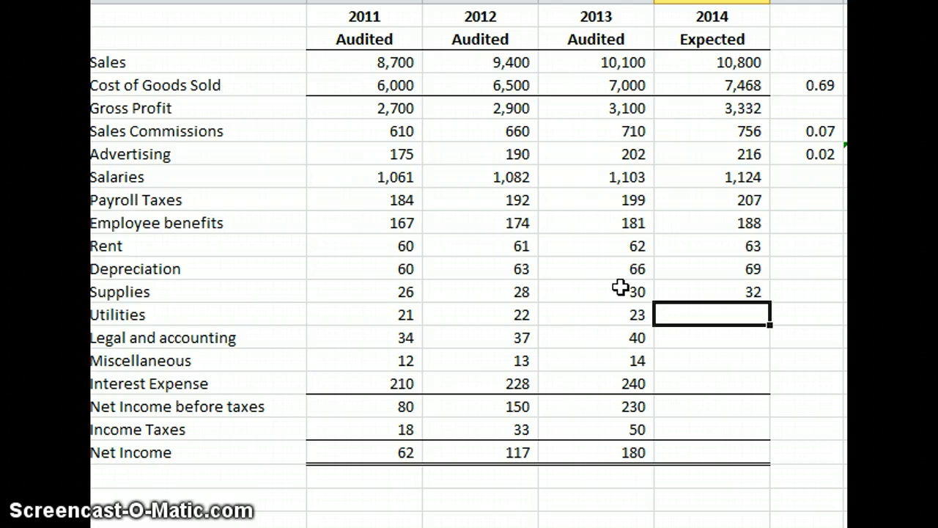
- Calculate the 2014 Utilities as the 2013 Utilities plus 1
{"action": "type", "text": "="}
{"action": "left_click", "coordinate": [622, 317]}
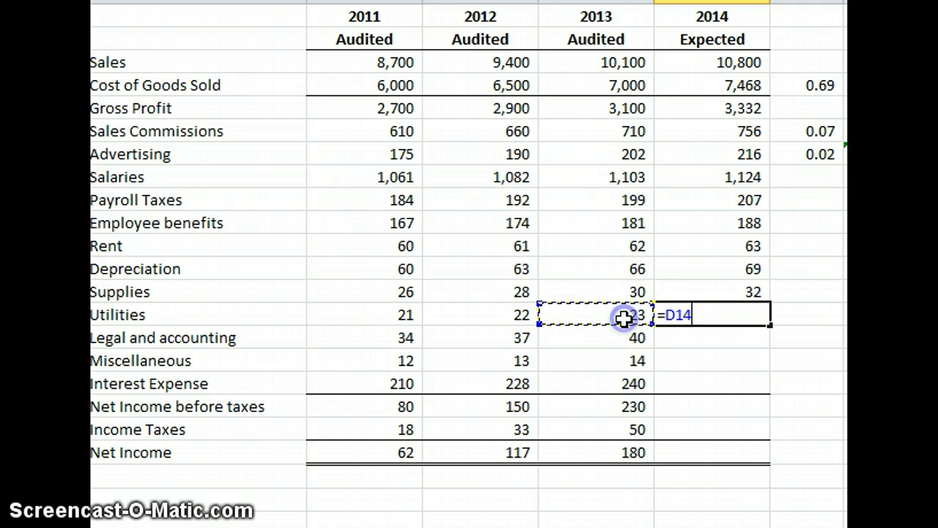
{"action": "type", "text": "+1"}
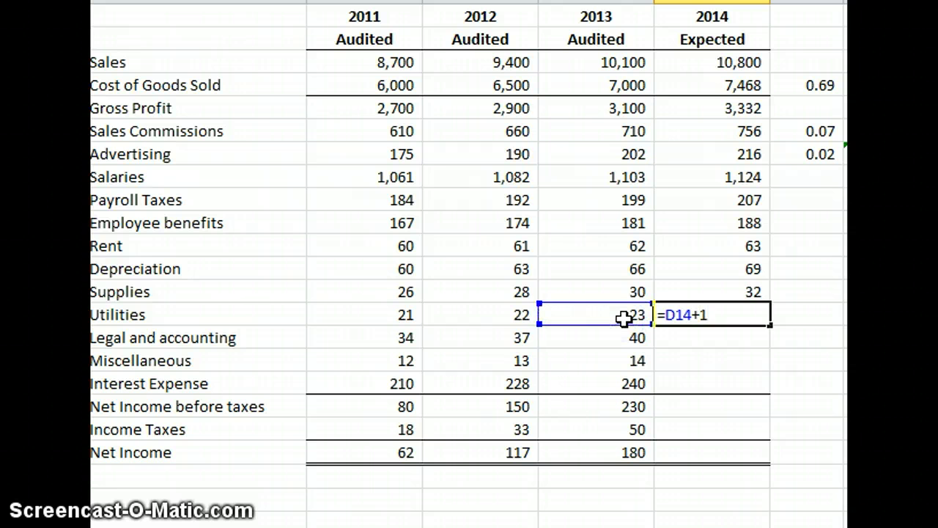
{"action": "key", "text": "Return"}
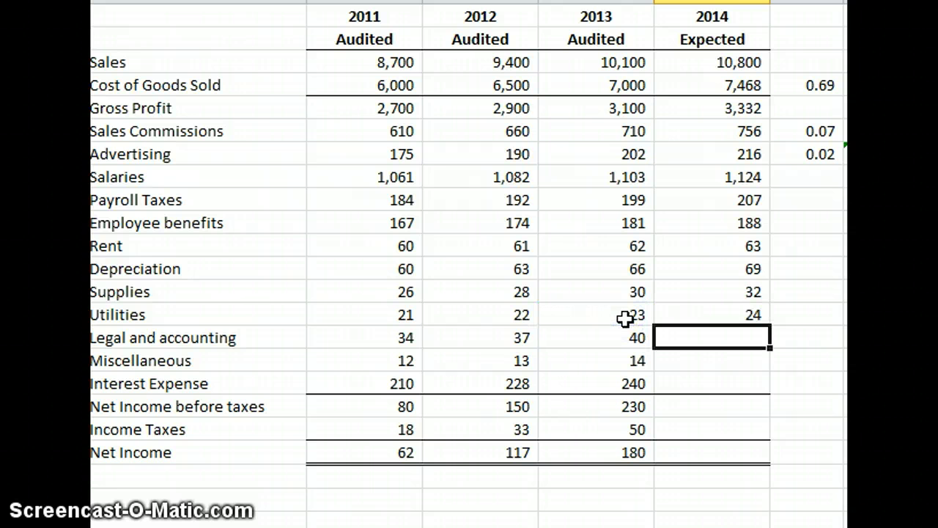
- Calculate the 2014 Legal and accounting as the 2013 Legal and accounting plus 3
{"action": "type", "text": "="}
{"action": "left_click", "coordinate": [627, 335]}
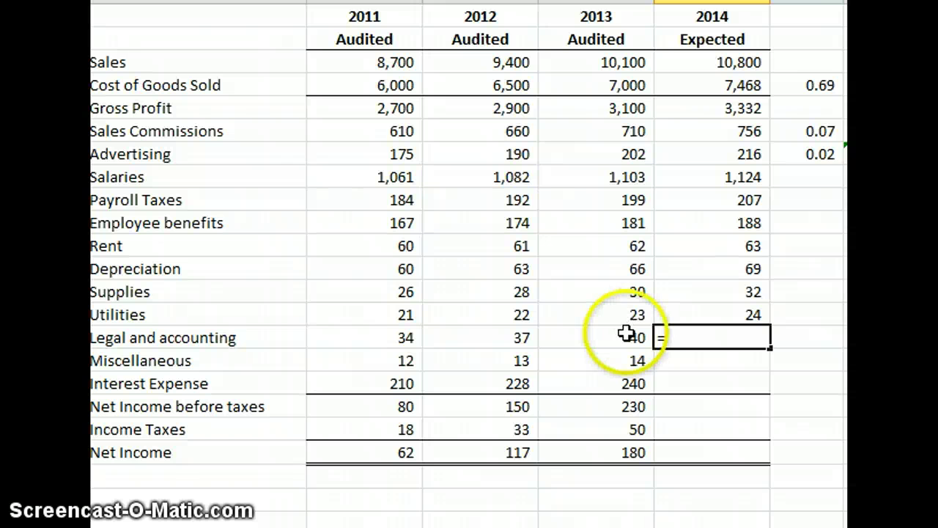
{"action": "type", "text": "+"}
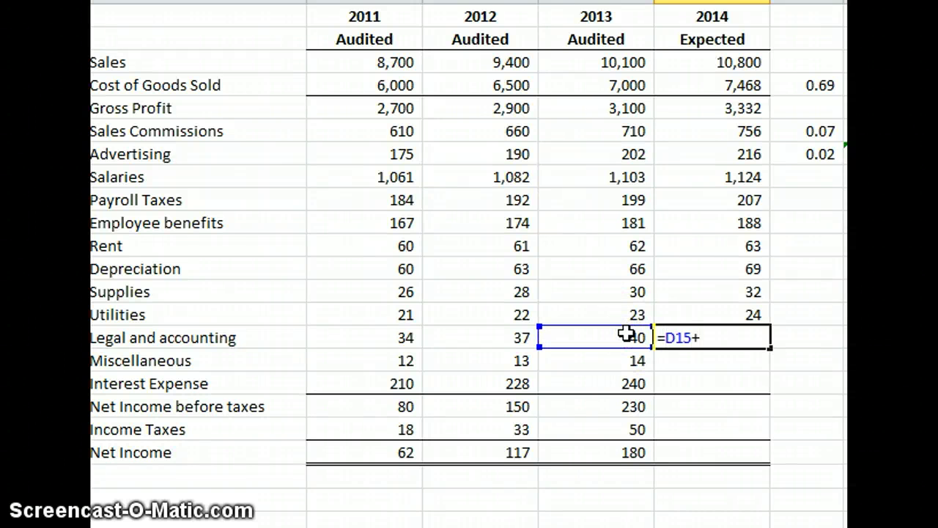
{"action": "type", "text": "3"}
{"action": "key", "text": "Return"}
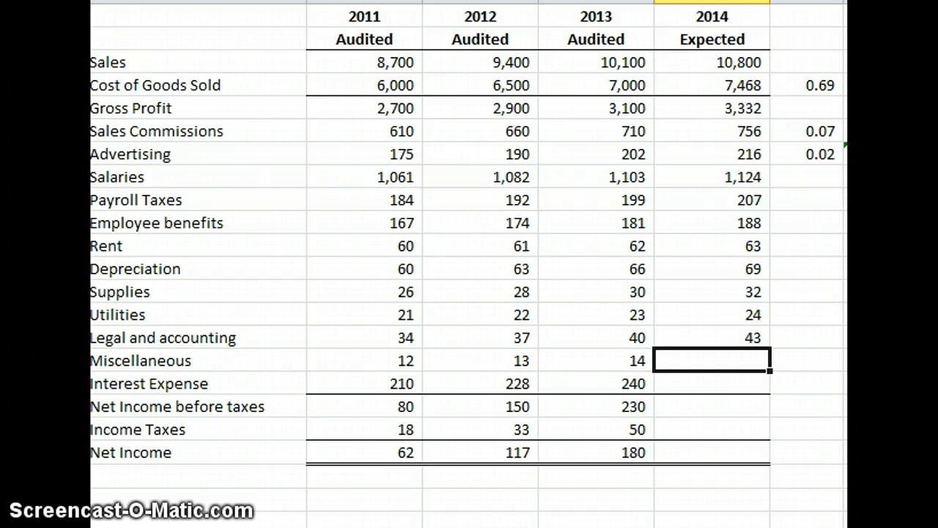
- Calculate the 2014 Miscellaneous as the 2013 Miscellaneous plus 1
{"action": "type", "text": "="}
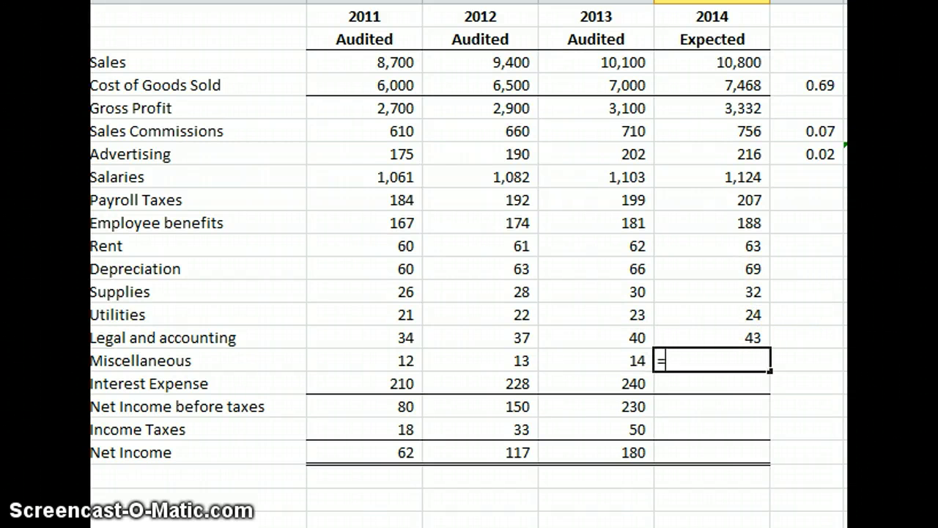
{"action": "left_click", "coordinate": [624, 357]}
{"action": "type", "text": "+"}
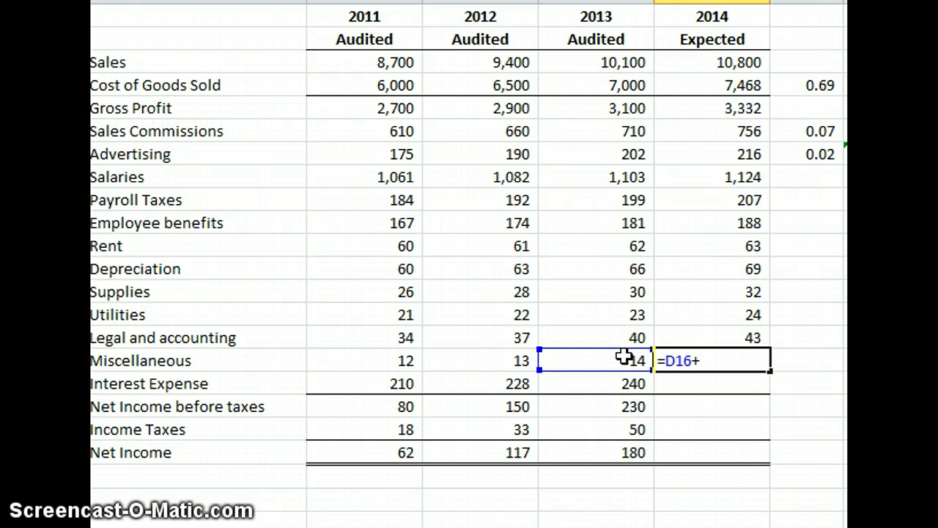
{"action": "type", "text": "1"}
{"action": "key", "text": "Return"}
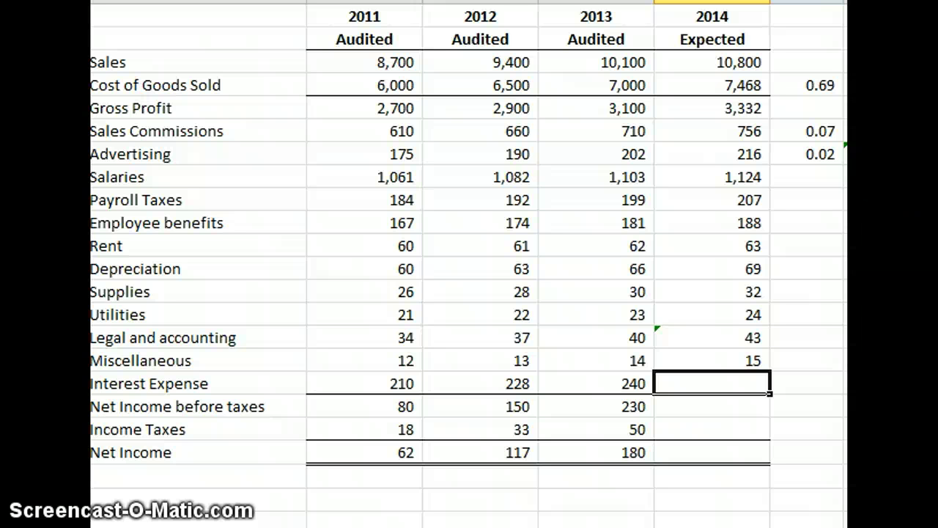
- Calculate the 2014 Interest Expense as 2300000 multiplied by .12
{"action": "type", "text": "="}
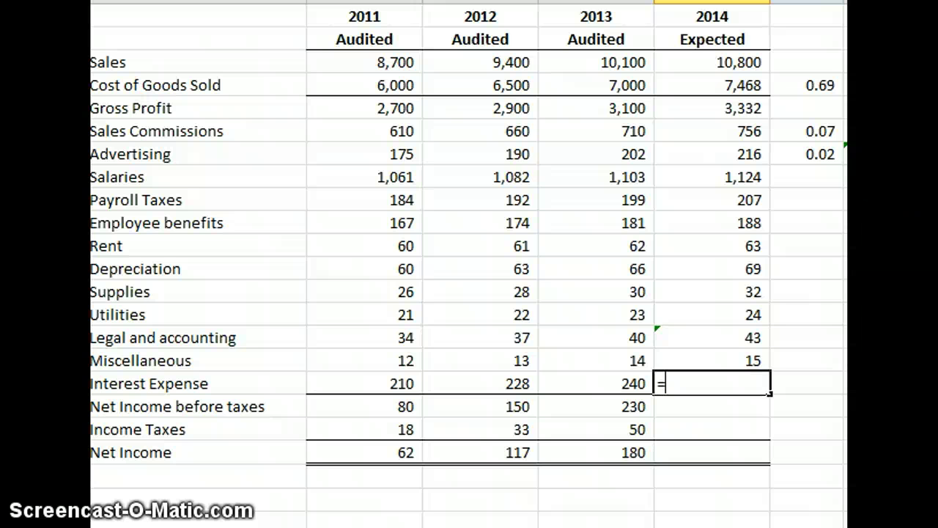
{"action": "type", "text": "2300000*"}
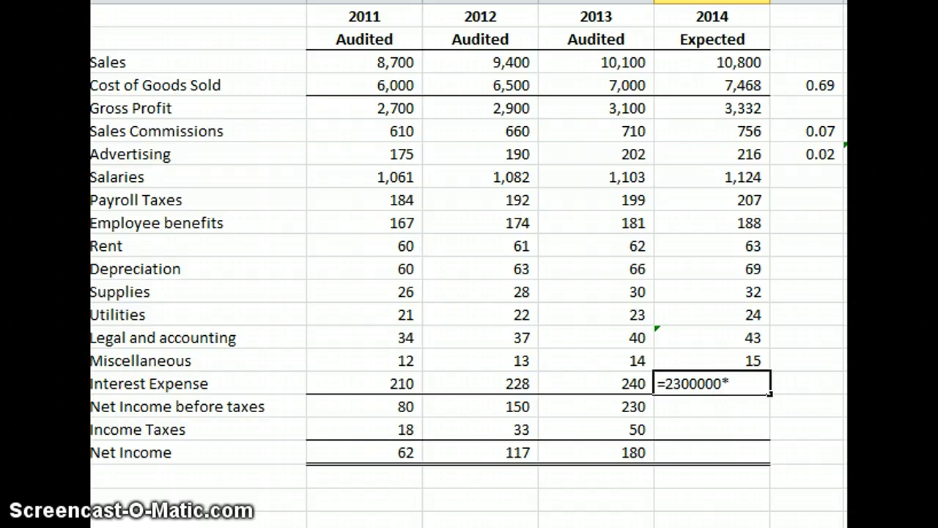
{"action": "type", "text": ".12"}
{"action": "key", "text": "Return"}
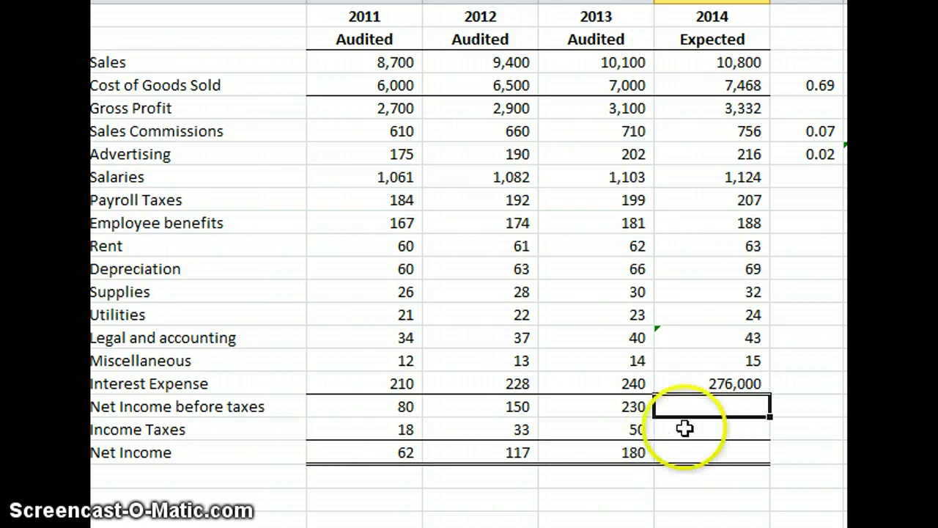
- Replace the 2014 Interest Expense with 276, stated in thousands like the other lines
{"action": "left_click", "coordinate": [744, 385]}
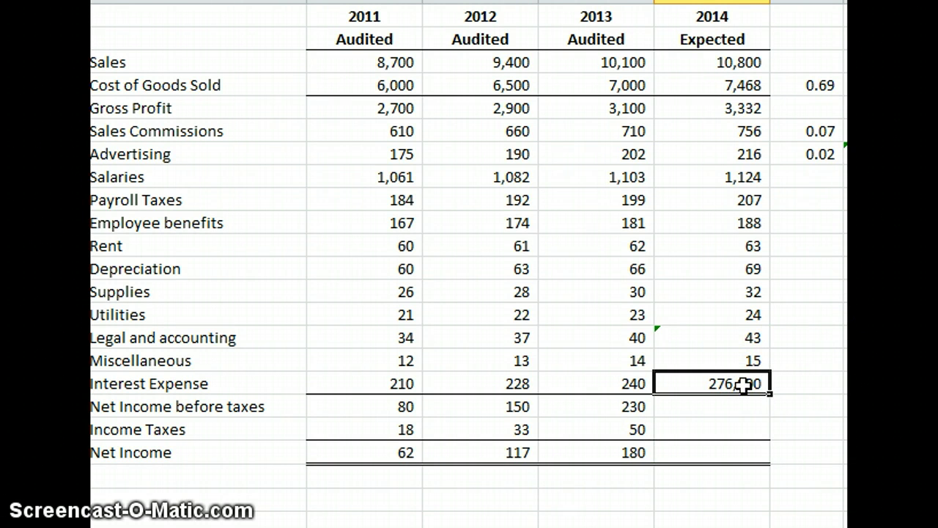
{"action": "type", "text": "276"}
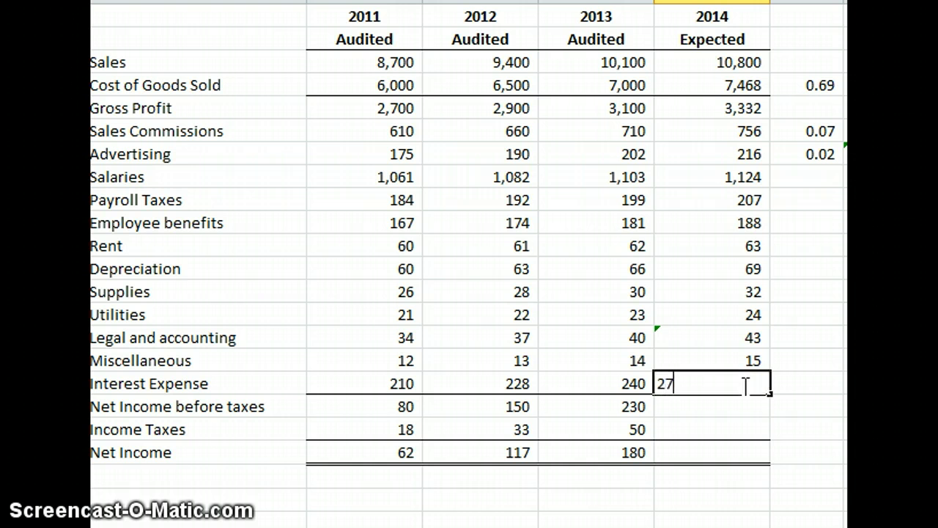
{"action": "key", "text": "Return"}
{"action": "left_click", "coordinate": [748, 412]}
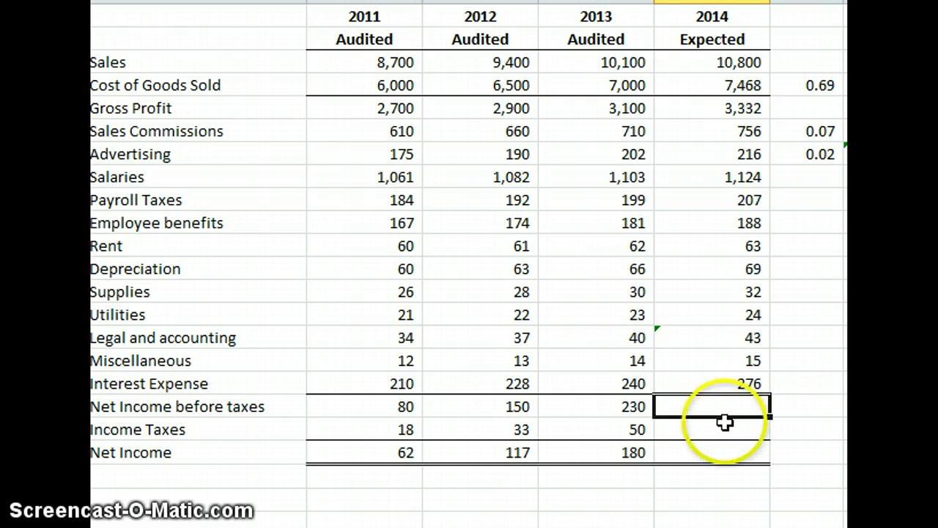
{"action": "left_click", "coordinate": [696, 378]}
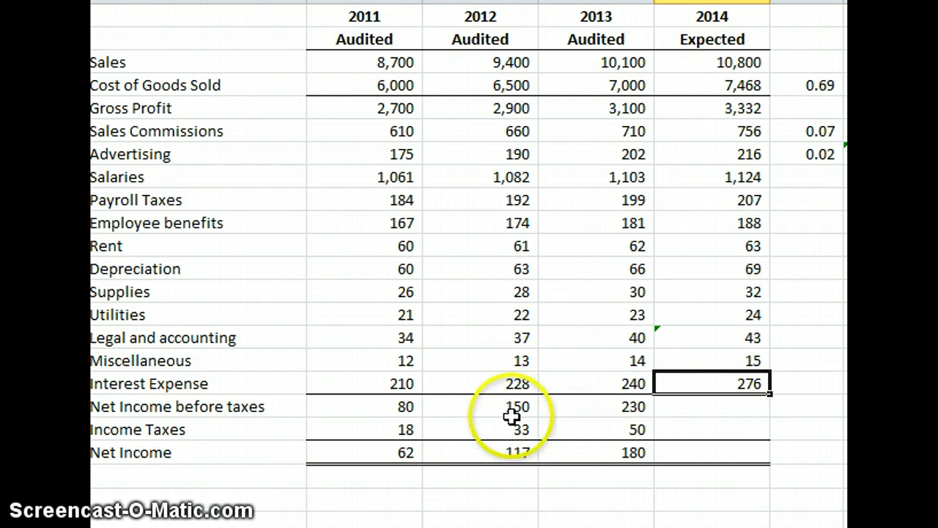
{"action": "left_click", "coordinate": [735, 406]}
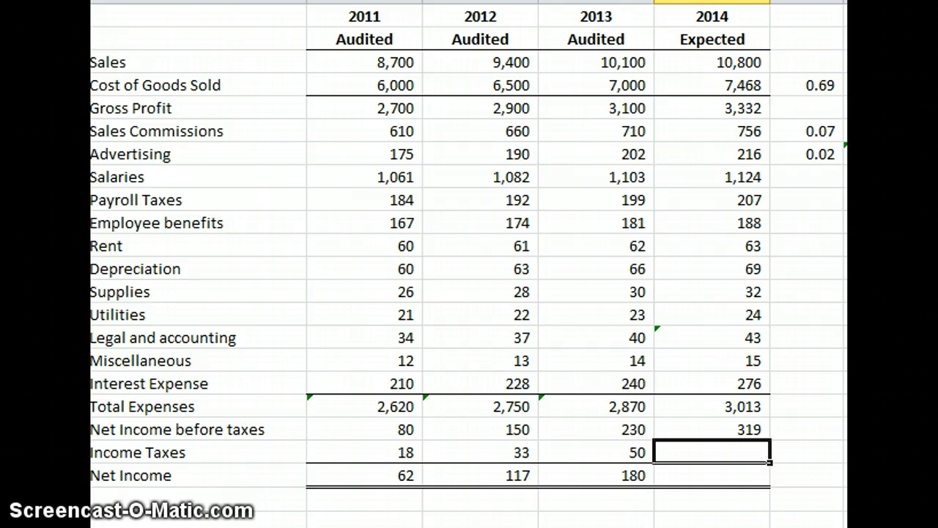
- Calculate the 2014 Income Taxes as the 2014 Net Income before taxes multiplied by .22
{"action": "type", "text": "="}
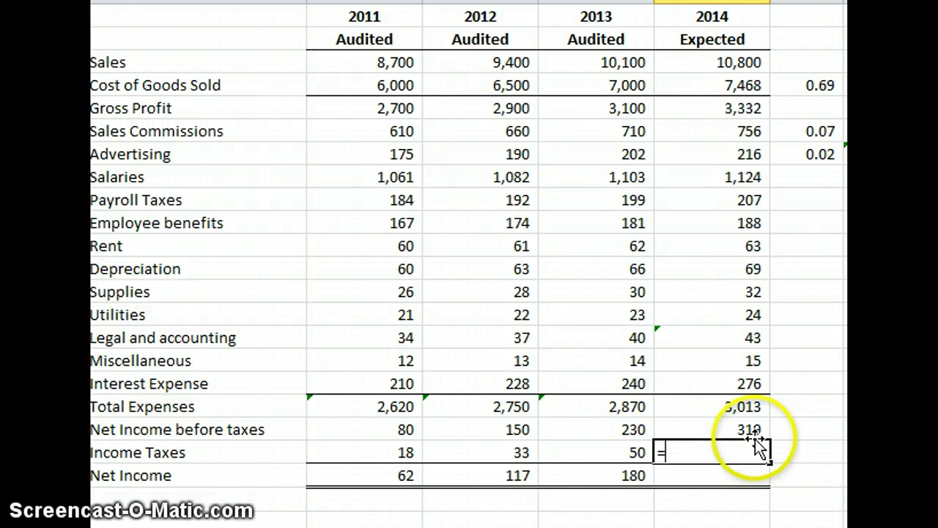
{"action": "left_click", "coordinate": [750, 428]}
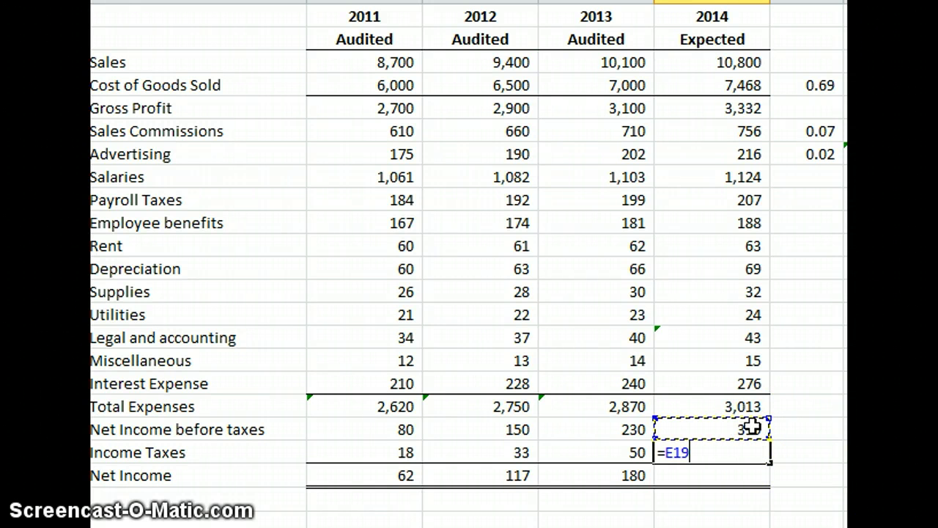
{"action": "type", "text": "*.22"}
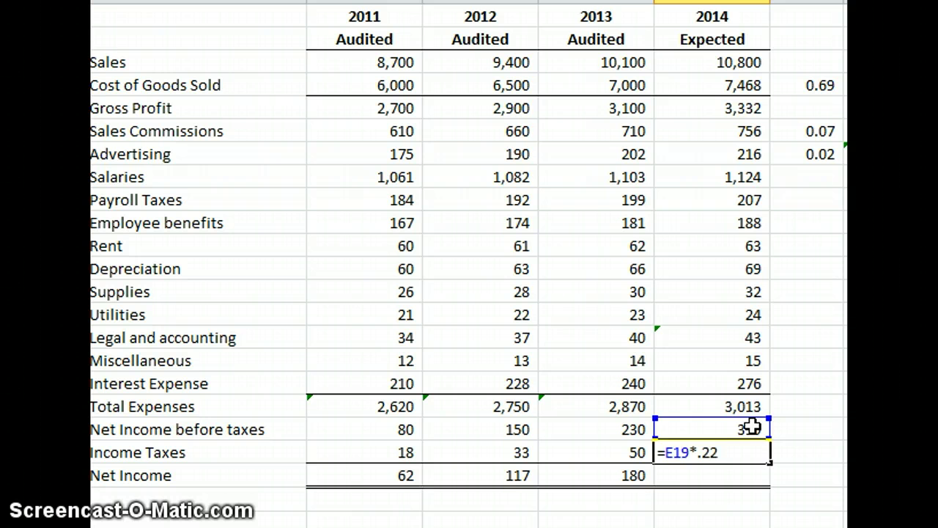
{"action": "key", "text": "Return"}
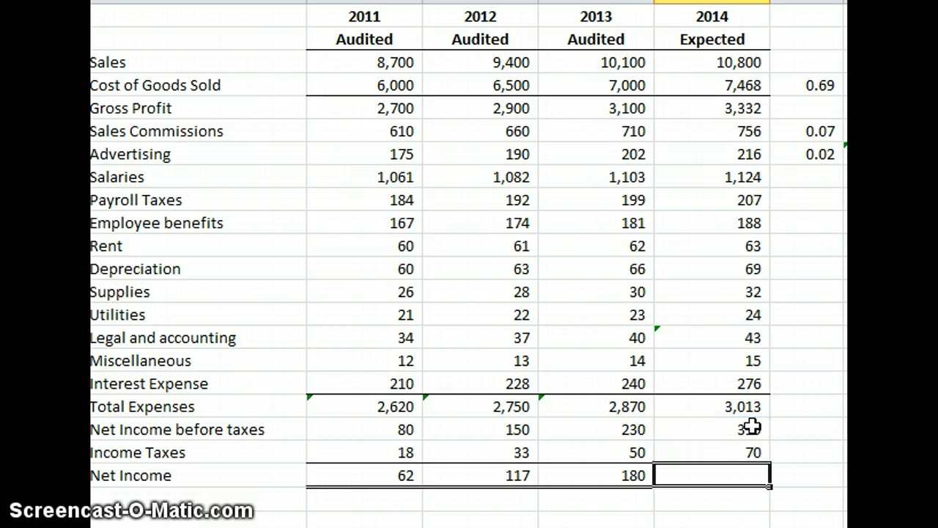
- Calculate the 2014 Net Income as the 2014 Net Income before taxes minus the 2014 Income Taxes
{"action": "left_click", "coordinate": [744, 484]}
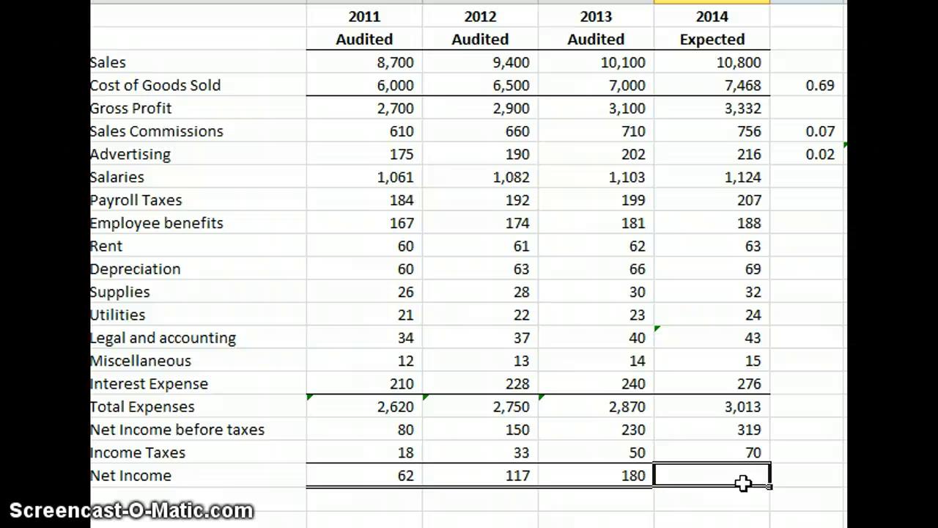
{"action": "left_click", "coordinate": [743, 482]}
{"action": "type", "text": "="}
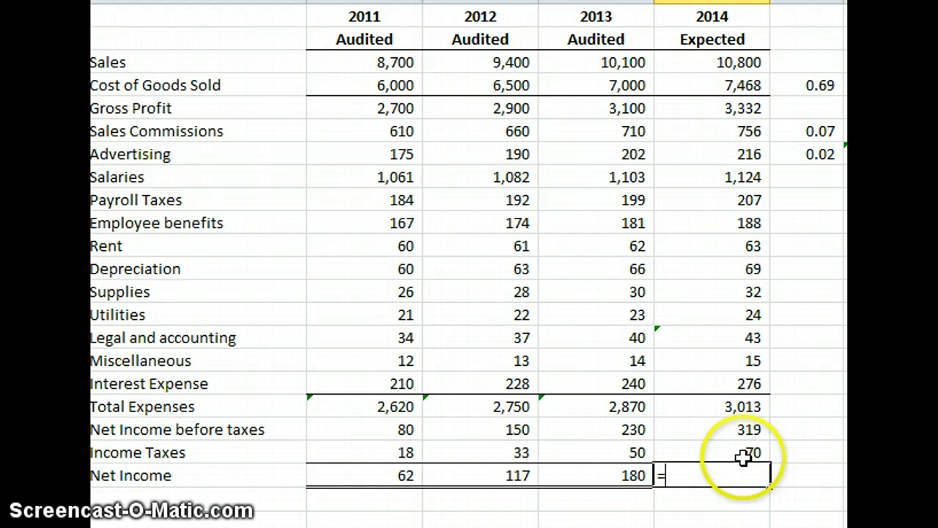
{"action": "left_click", "coordinate": [746, 427]}
{"action": "type", "text": "-"}
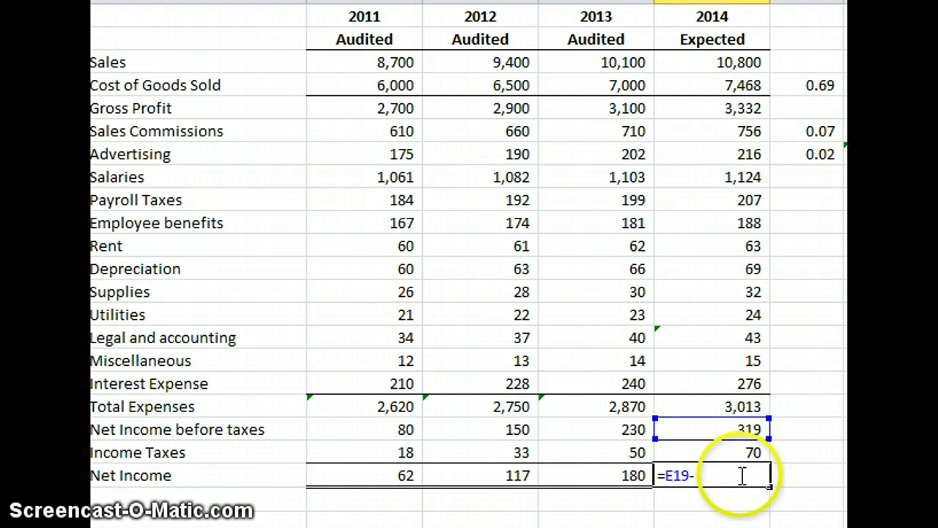
{"action": "key", "text": "Return"}
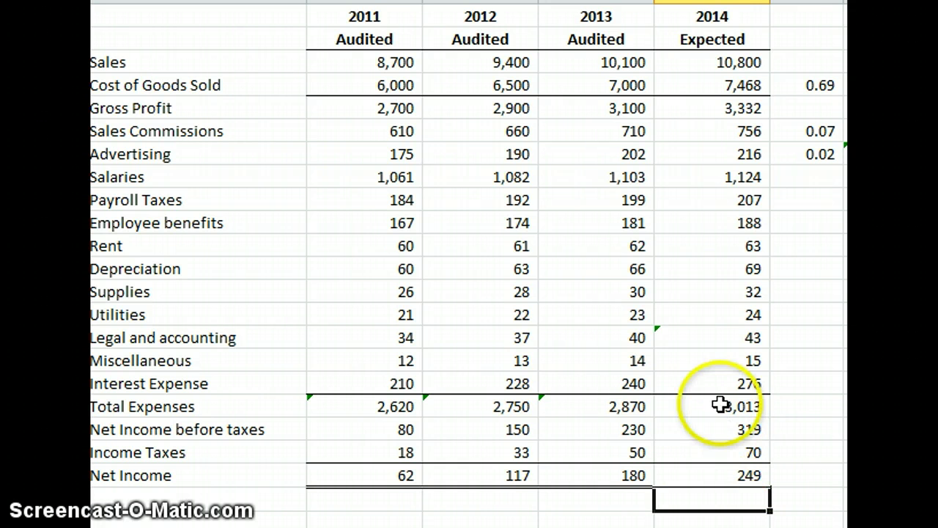
{"action": "left_click", "coordinate": [832, 361]}
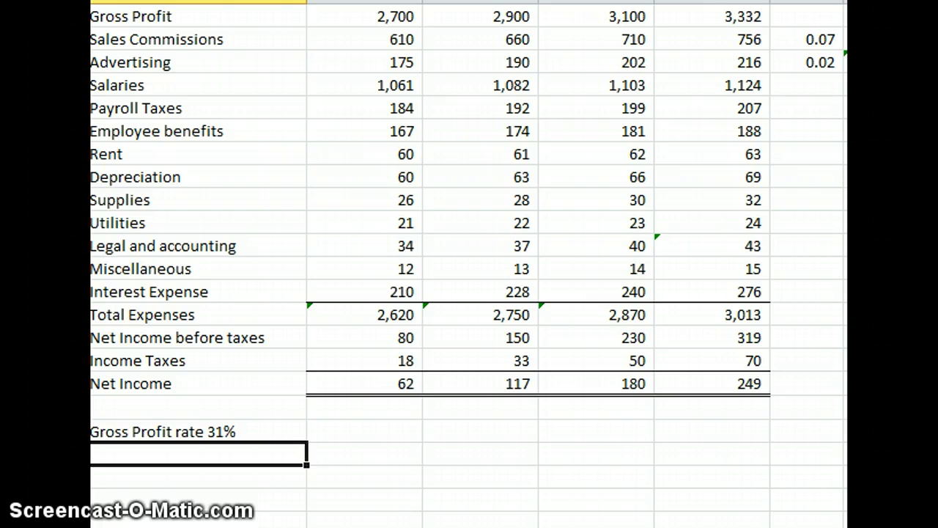
- Calculate the gross profit beside the "Gross Profit rate 31%" label as 10800 multiplied by .31
{"action": "left_click", "coordinate": [398, 434]}
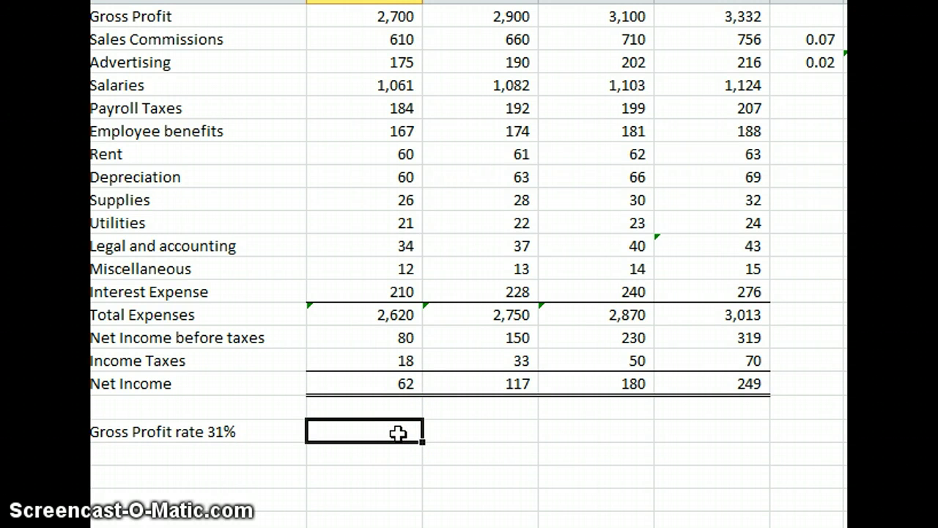
{"action": "type", "text": "="}
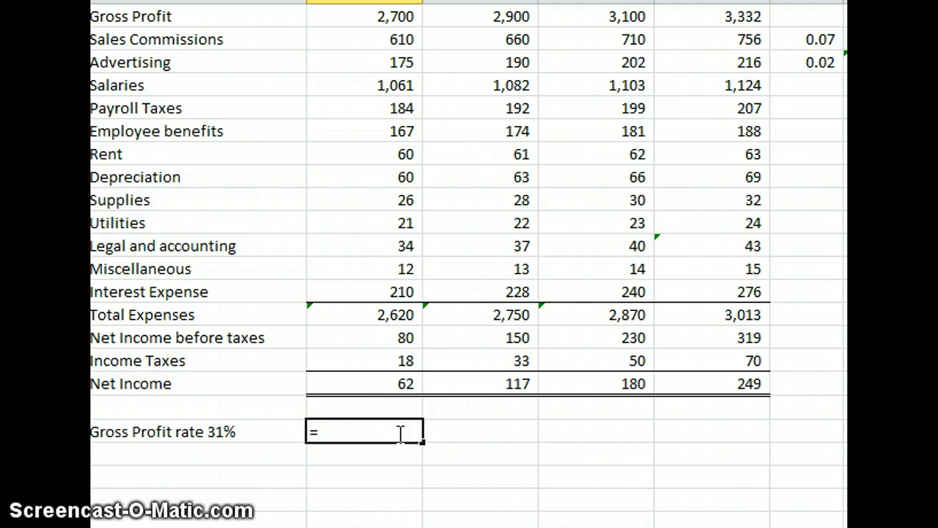
{"action": "type", "text": "10800*"}
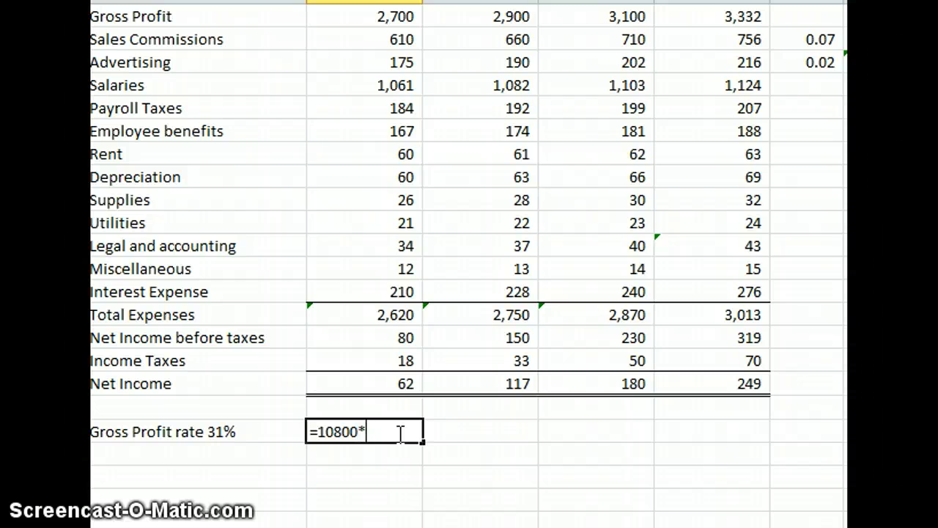
{"action": "type", "text": ".31"}
{"action": "key", "text": "Return"}
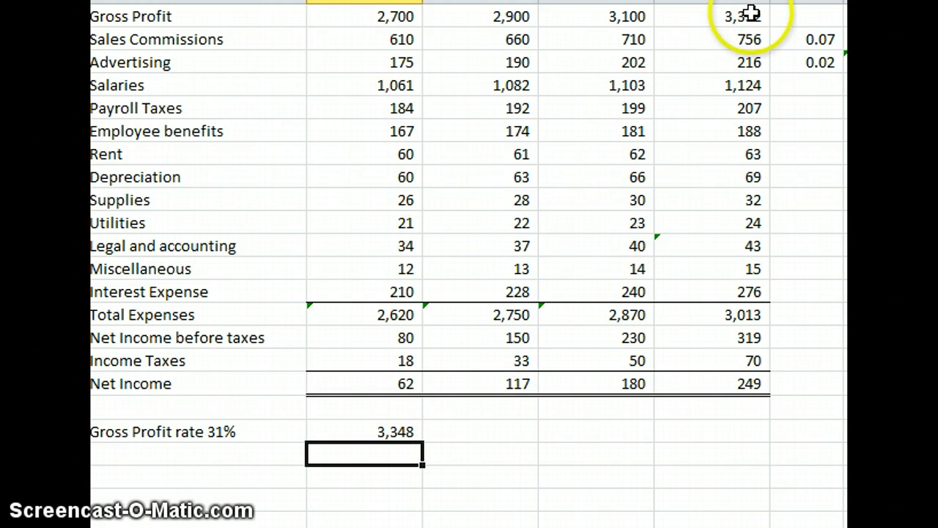
- In the next cell of the Gross Profit rate row, subtract the 2014 Gross Profit from the gross profit calculated at 31%
{"action": "left_click", "coordinate": [470, 436]}
{"action": "type", "text": "="}
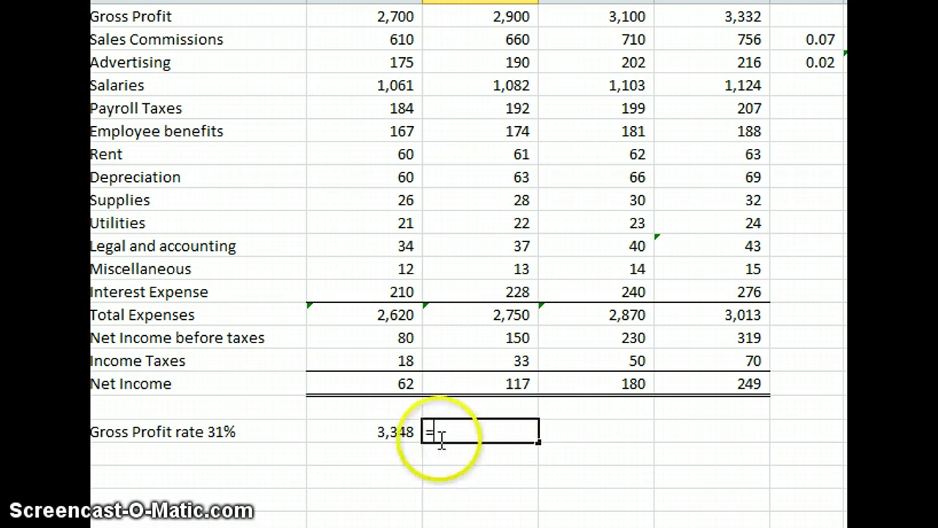
{"action": "left_click", "coordinate": [375, 437]}
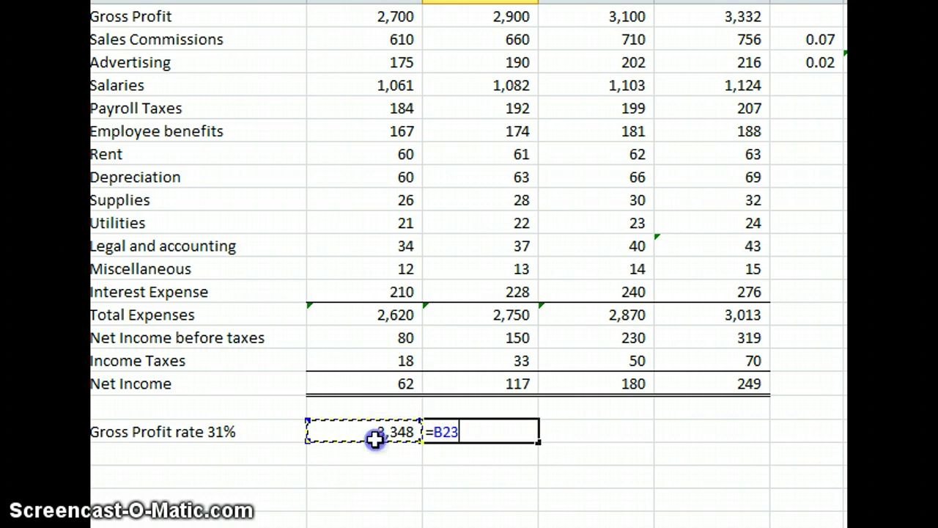
{"action": "type", "text": "-"}
{"action": "left_click", "coordinate": [742, 16]}
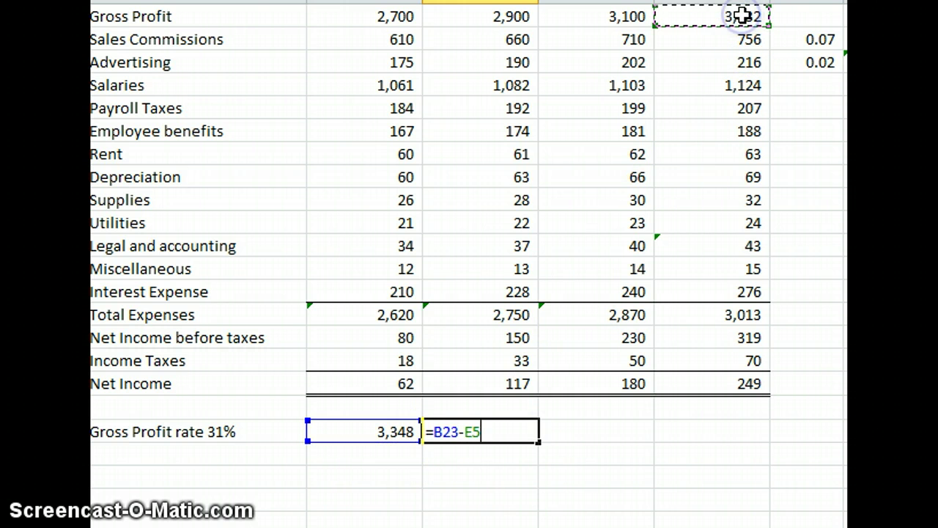
{"action": "key", "text": "Return"}
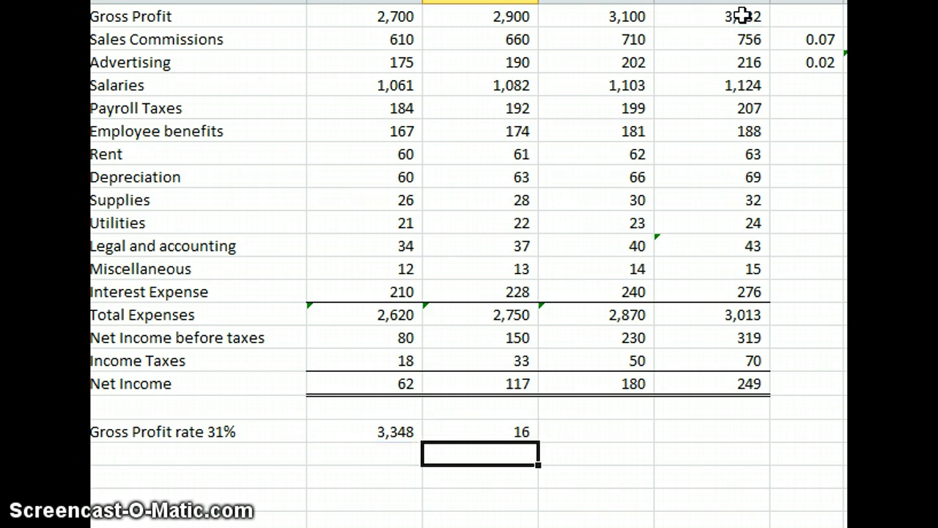
{"action": "left_click", "coordinate": [521, 432]}
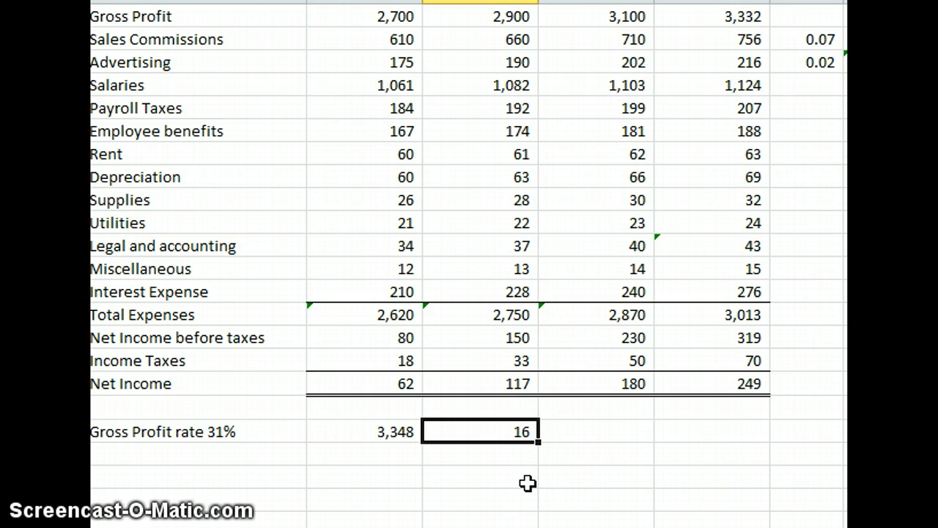